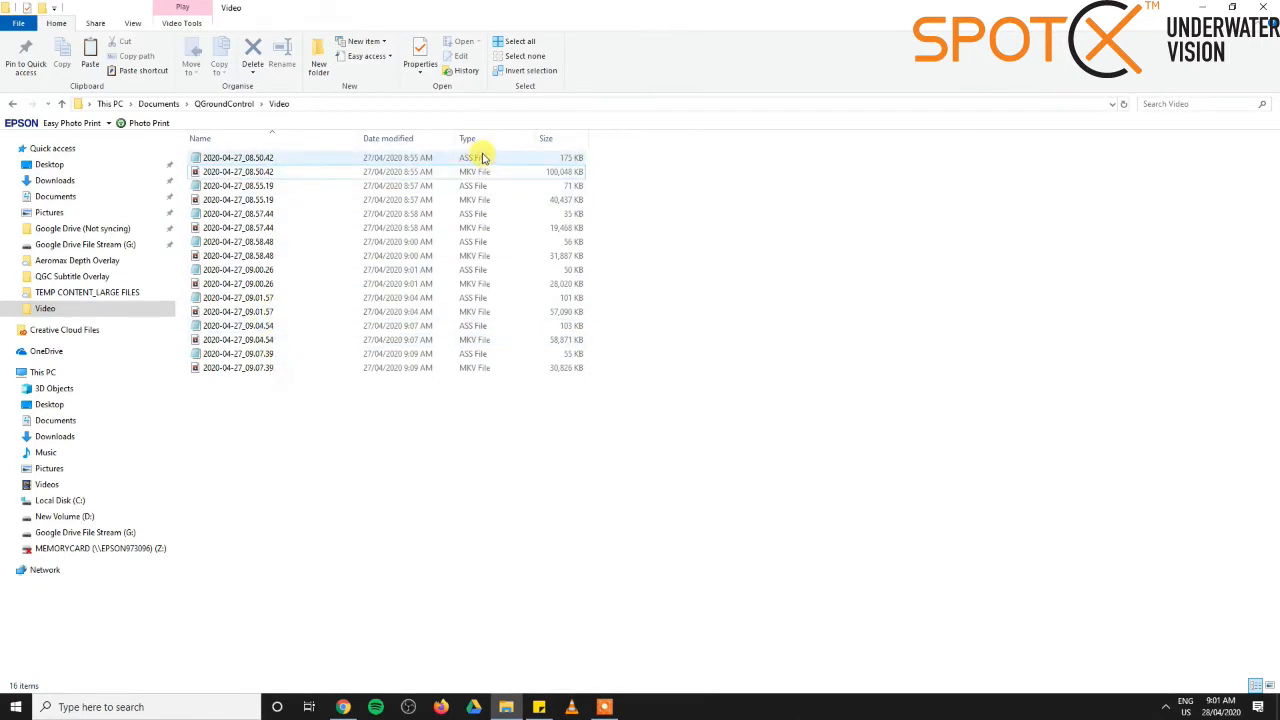
Open the 2020-04-27_08.50.42 ASS file in Notepad, examine its telemetry subtitle entries in a maximized window, and close it
double_click(278, 160)
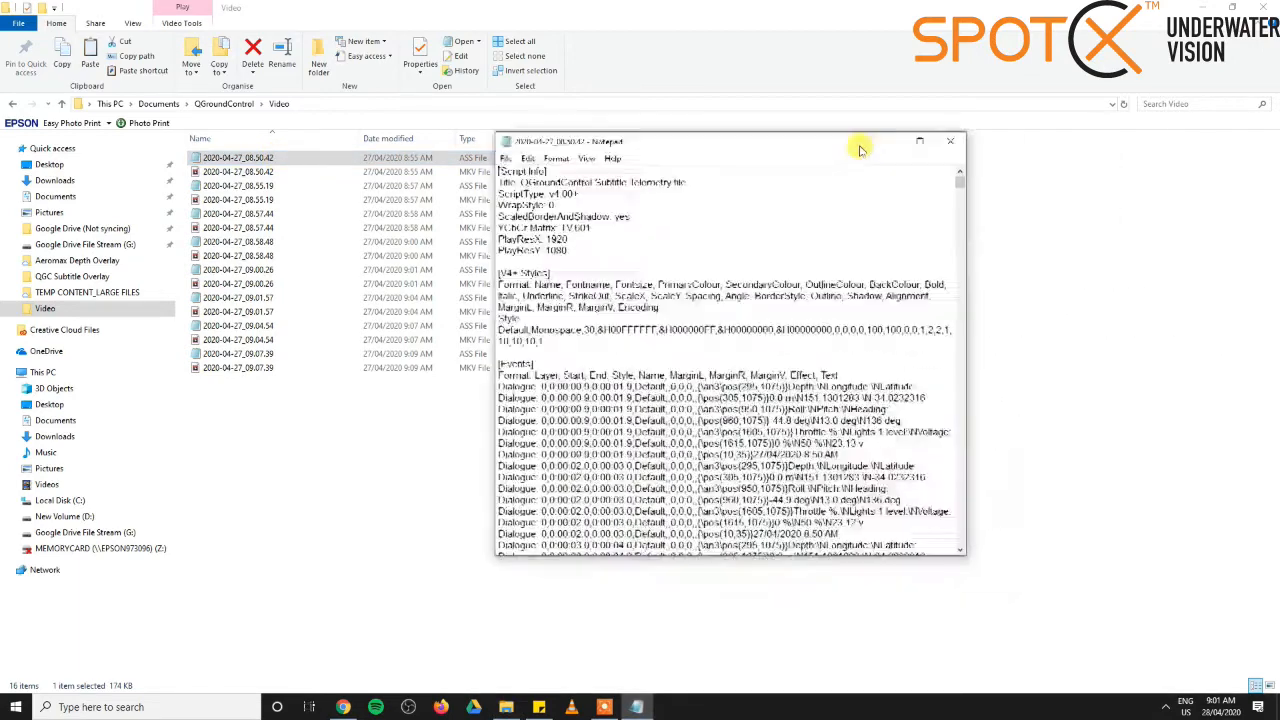
double_click(857, 143)
mouse_move(1274, 48)
mouse_down()
mouse_move(1262, 390)
mouse_move(1268, 25)
mouse_up()
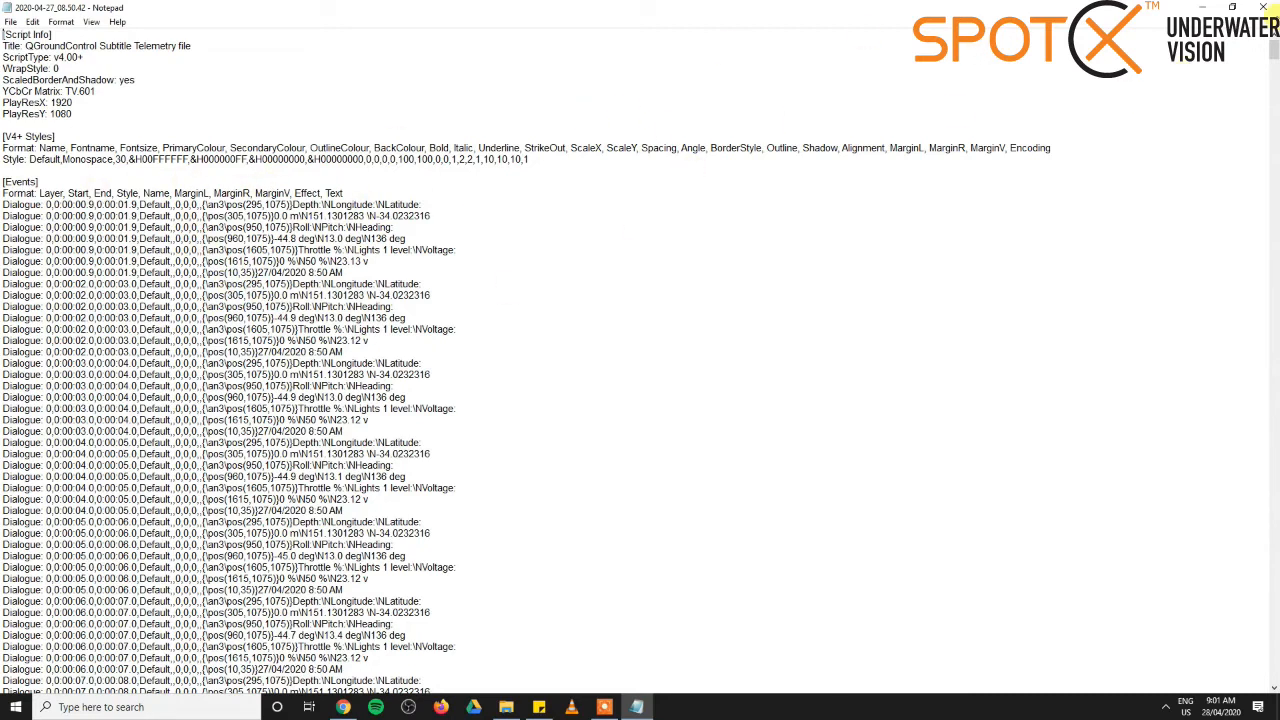
click(1263, 7)
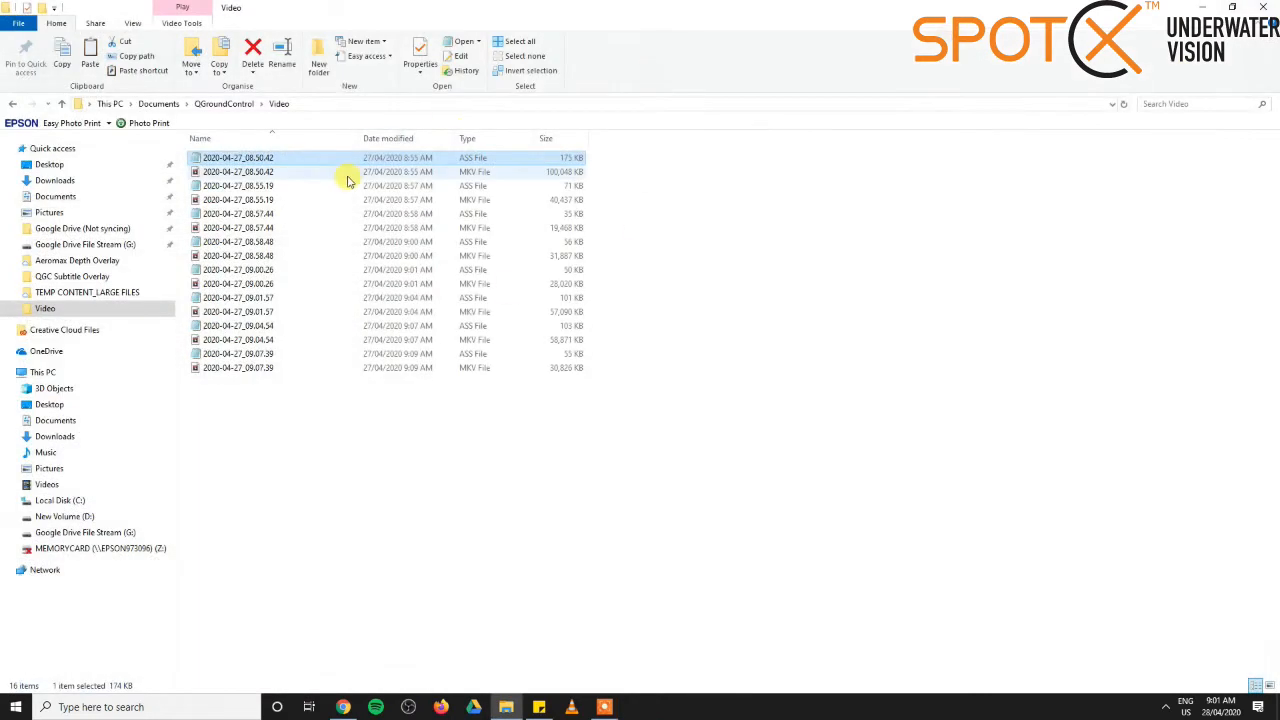
Play the 2020-04-27_08.50.42 MKV video in the default player, skip to about 2:40, and close the player
click(283, 176)
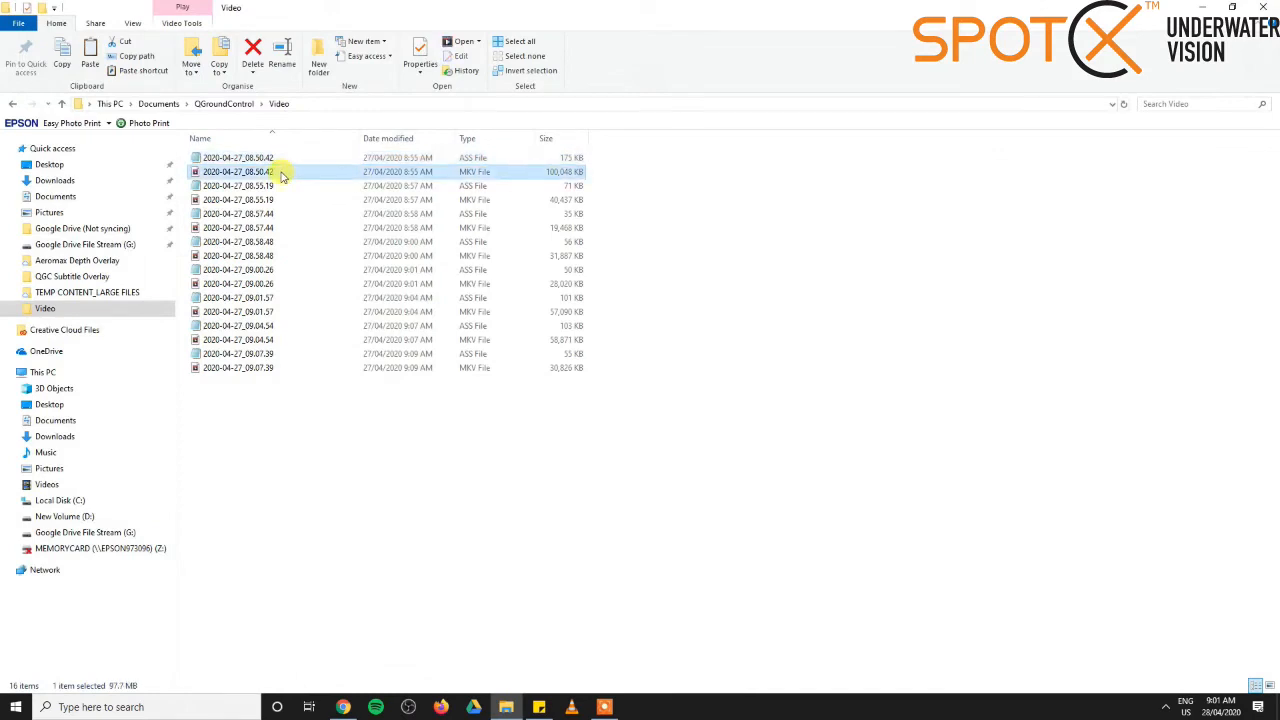
double_click(283, 174)
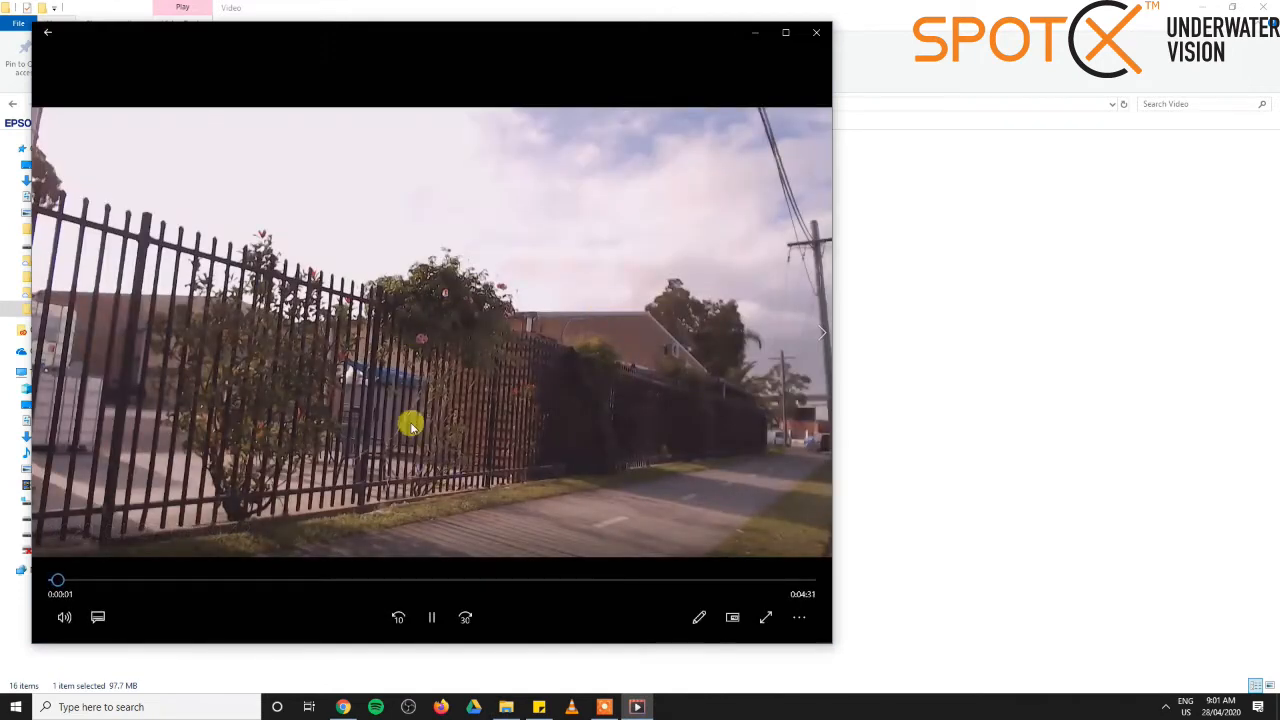
click(330, 583)
drag(330, 583, 498, 581)
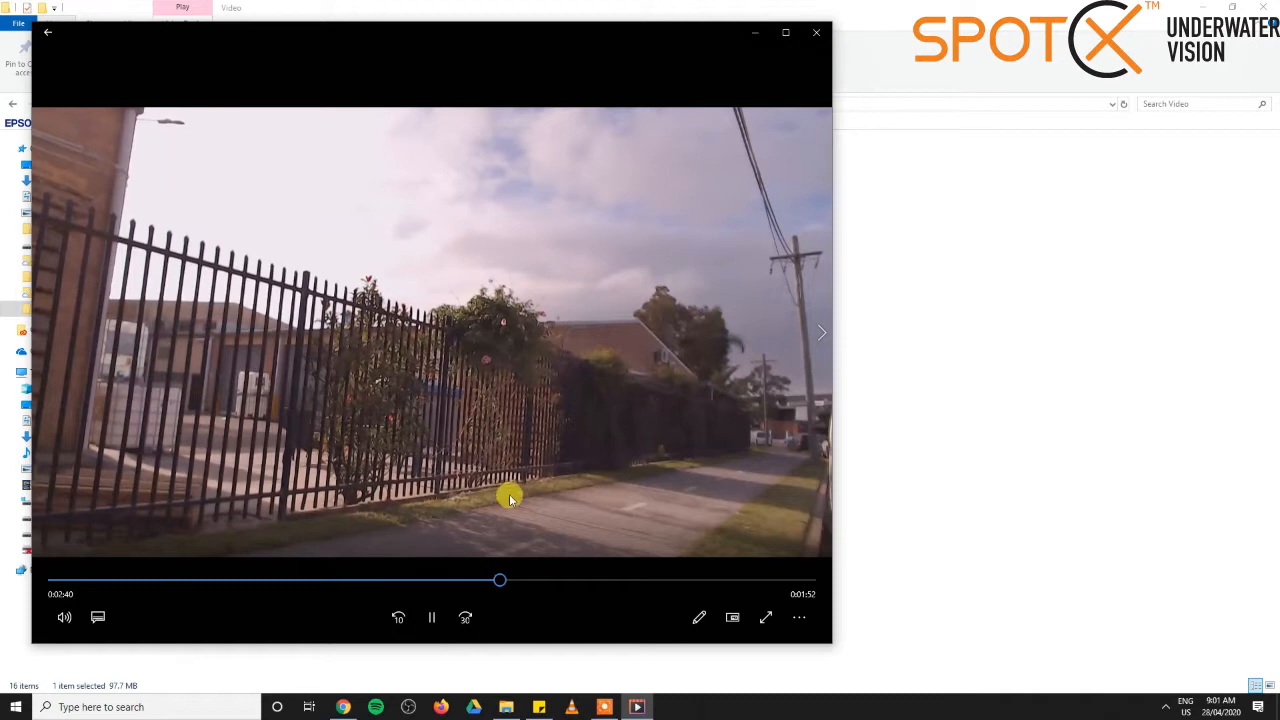
click(816, 32)
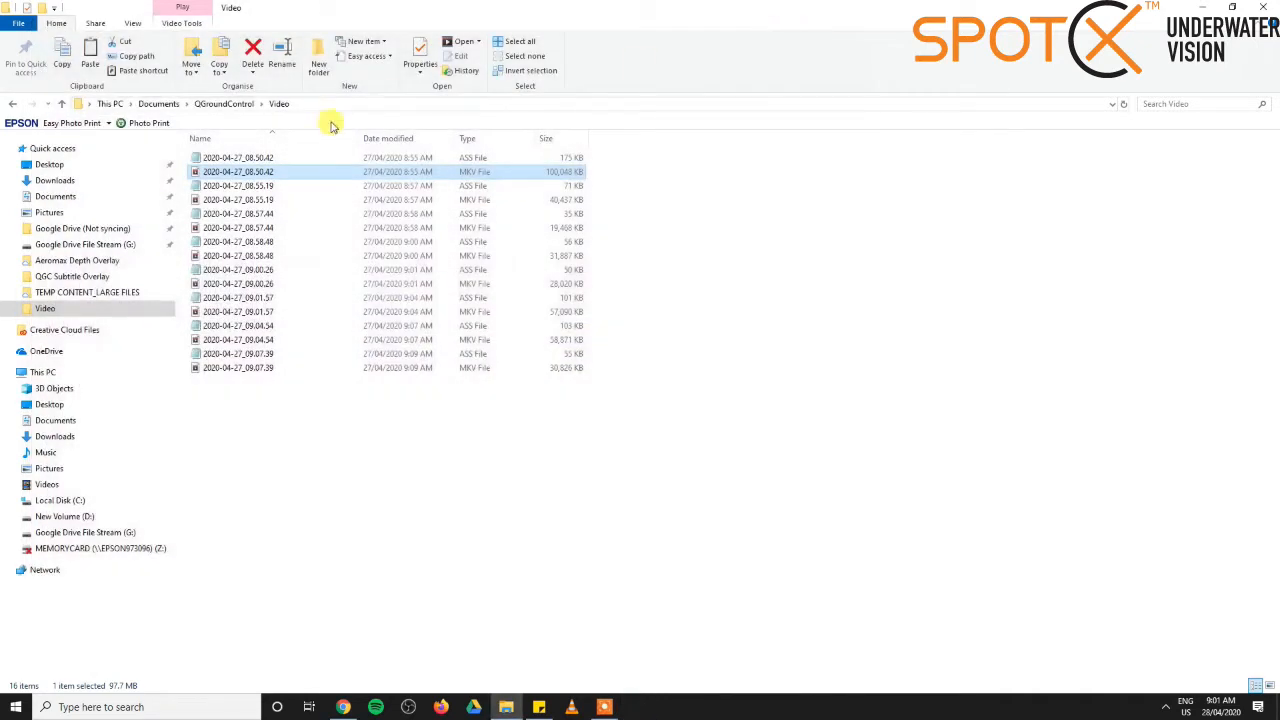
Play the 2020-04-27_08.50.42 MKV video in VLC media player, check the telemetry overlay up to about 1:29, and close it
right_click(283, 173)
mouse_move(360, 310)
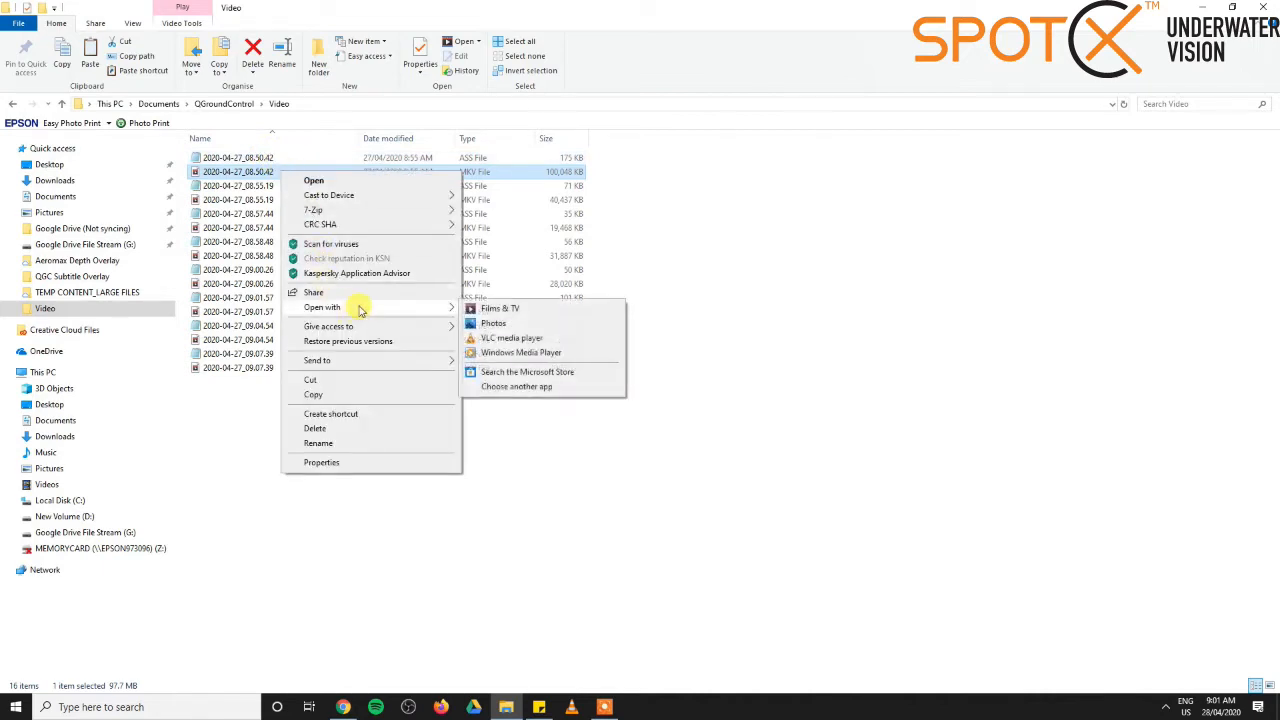
click(505, 341)
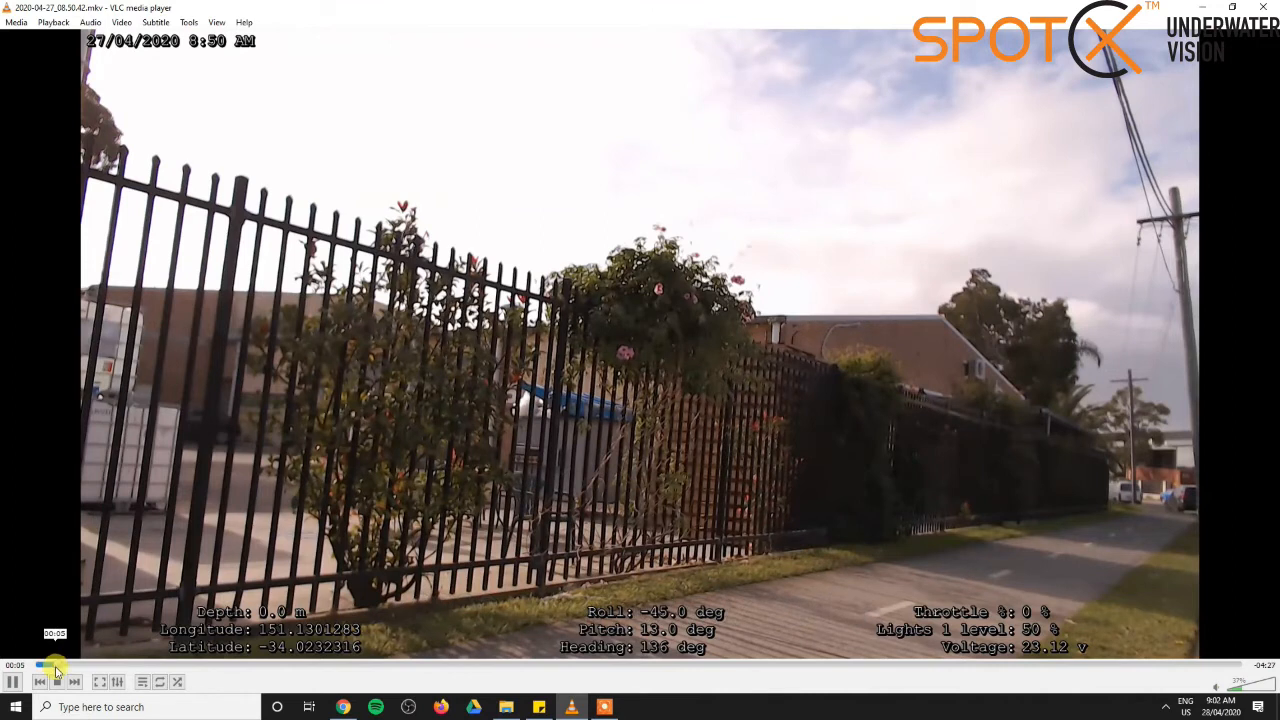
drag(51, 664, 418, 663)
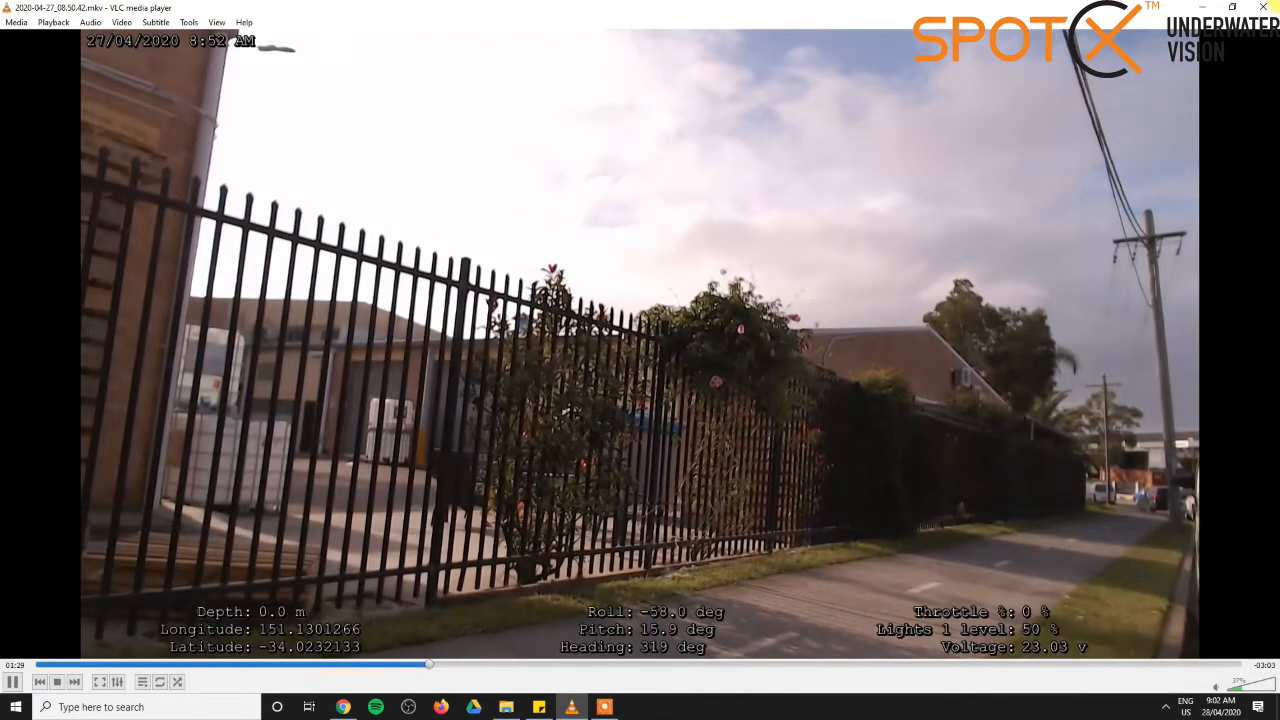
click(1263, 7)
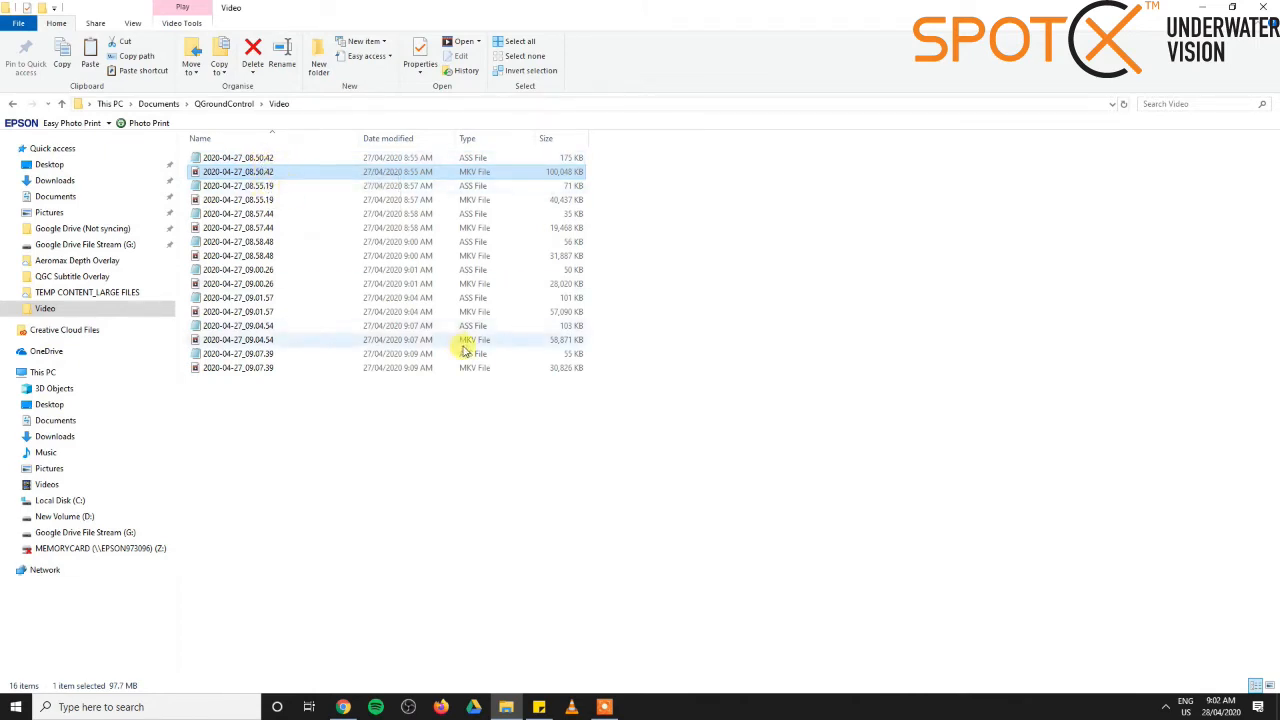
Switch to VLC media player and add the MKV videos 2020-04-27_08.57.44, 2020-04-27_09.00.26 and 2020-04-27_09.07.39 for opening multiple files
click(572, 707)
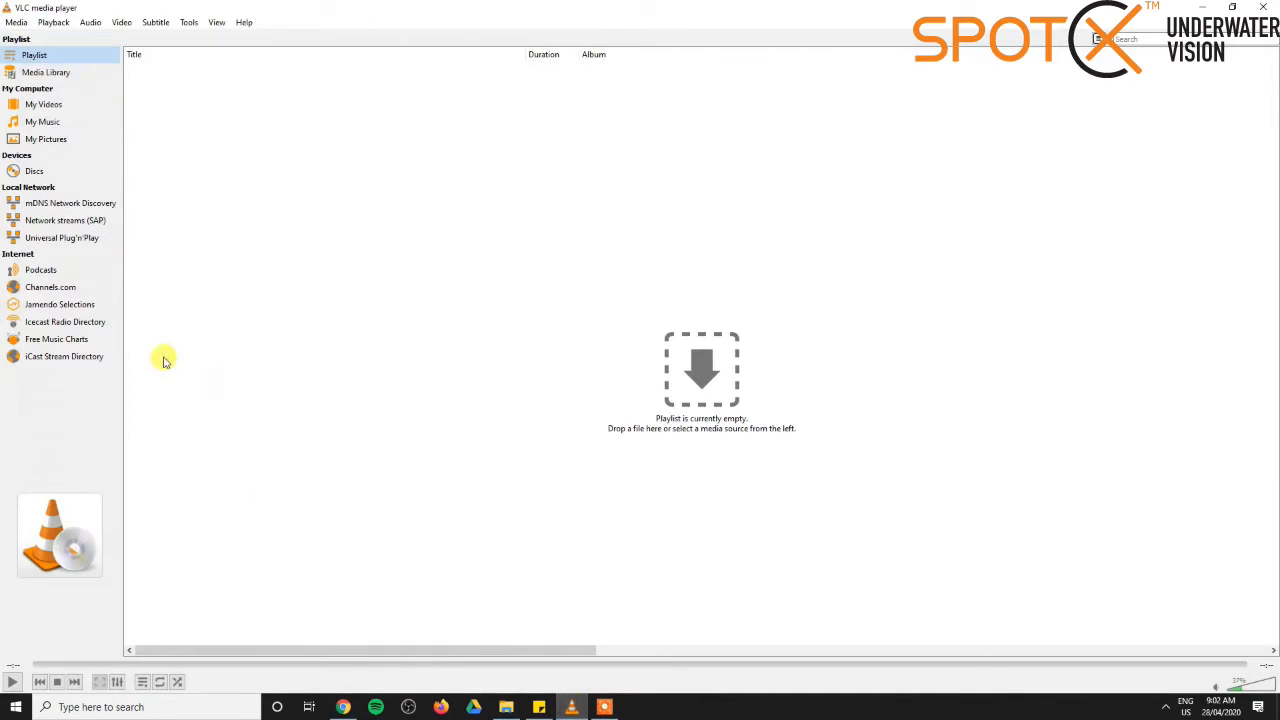
click(15, 22)
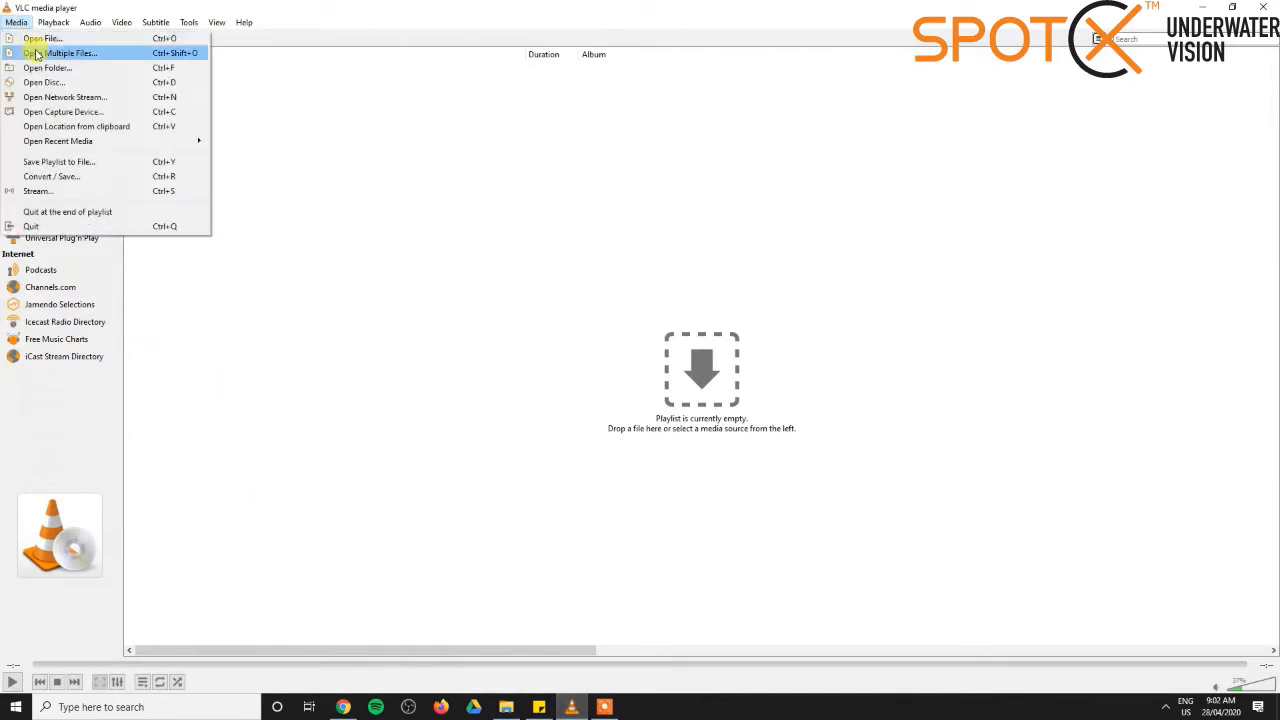
click(37, 53)
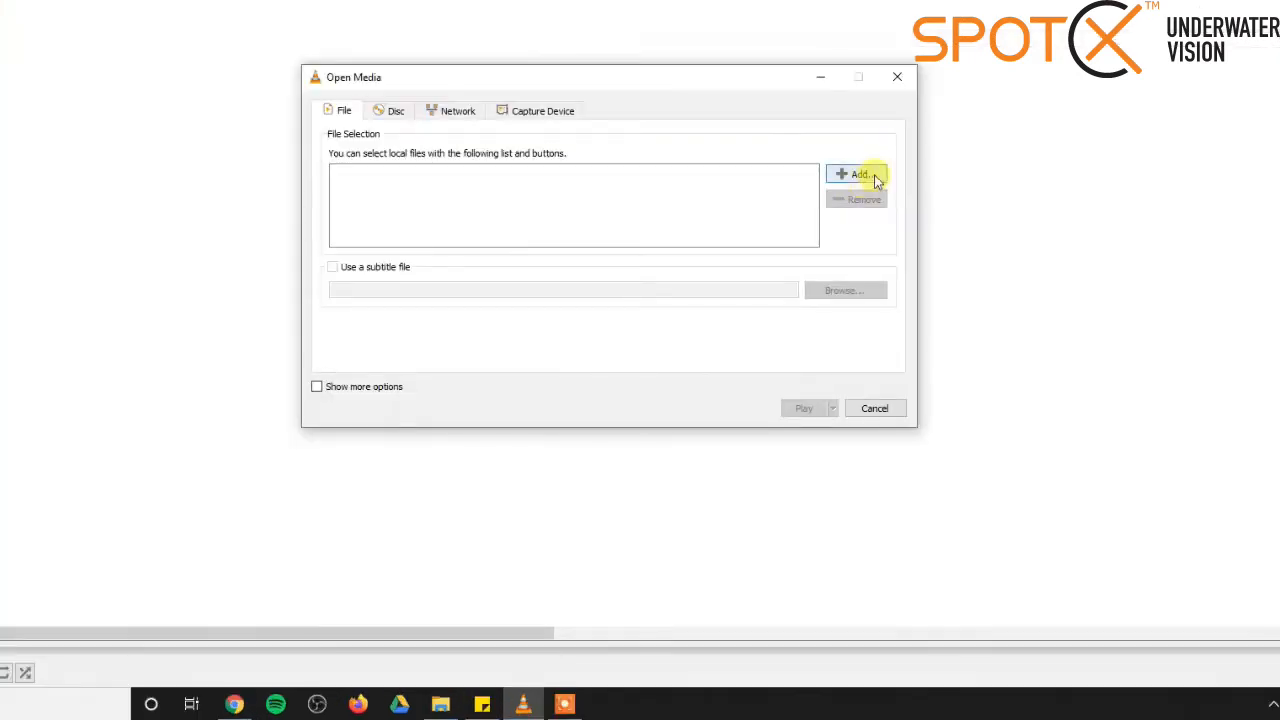
click(862, 175)
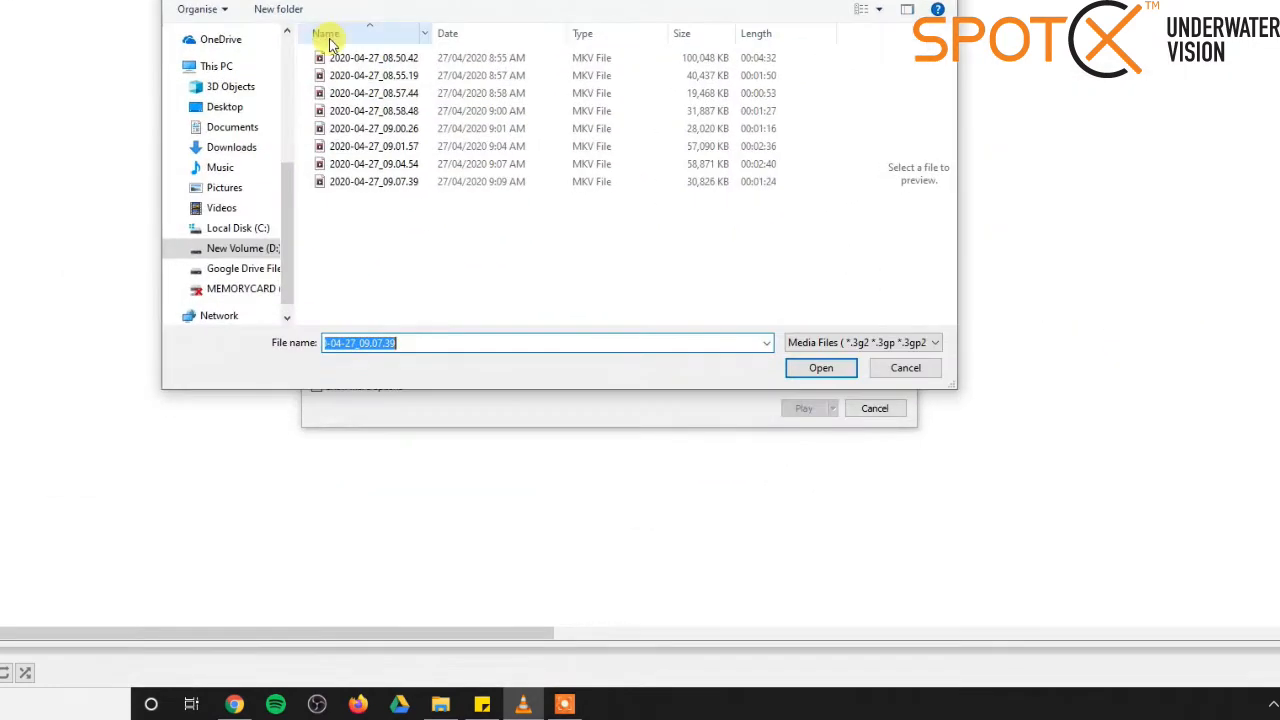
click(376, 93)
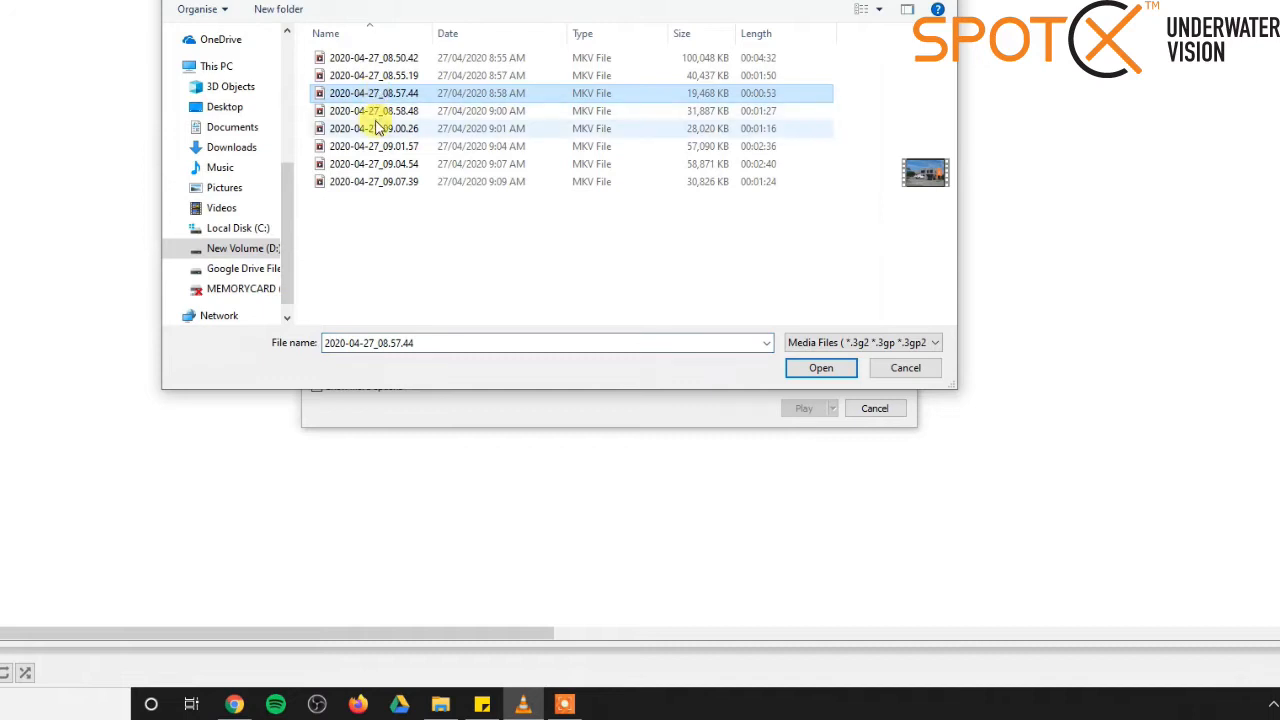
ctrl+click(377, 125)
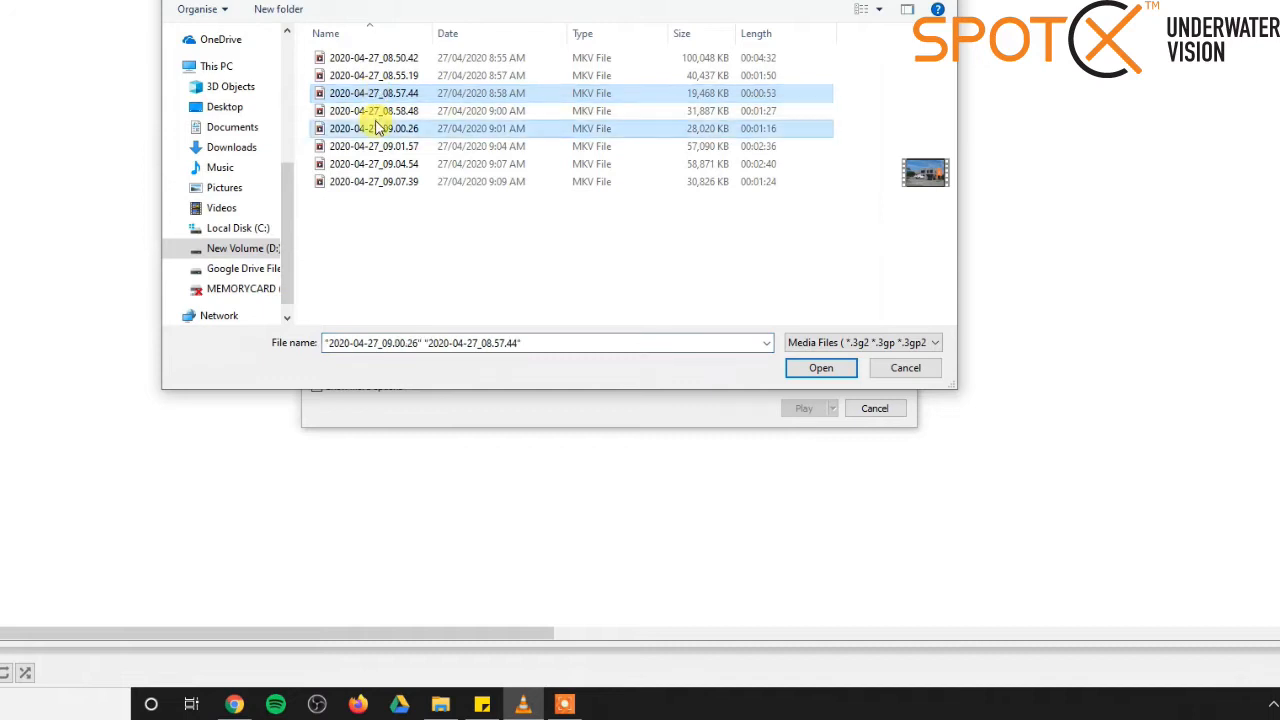
ctrl+click(395, 184)
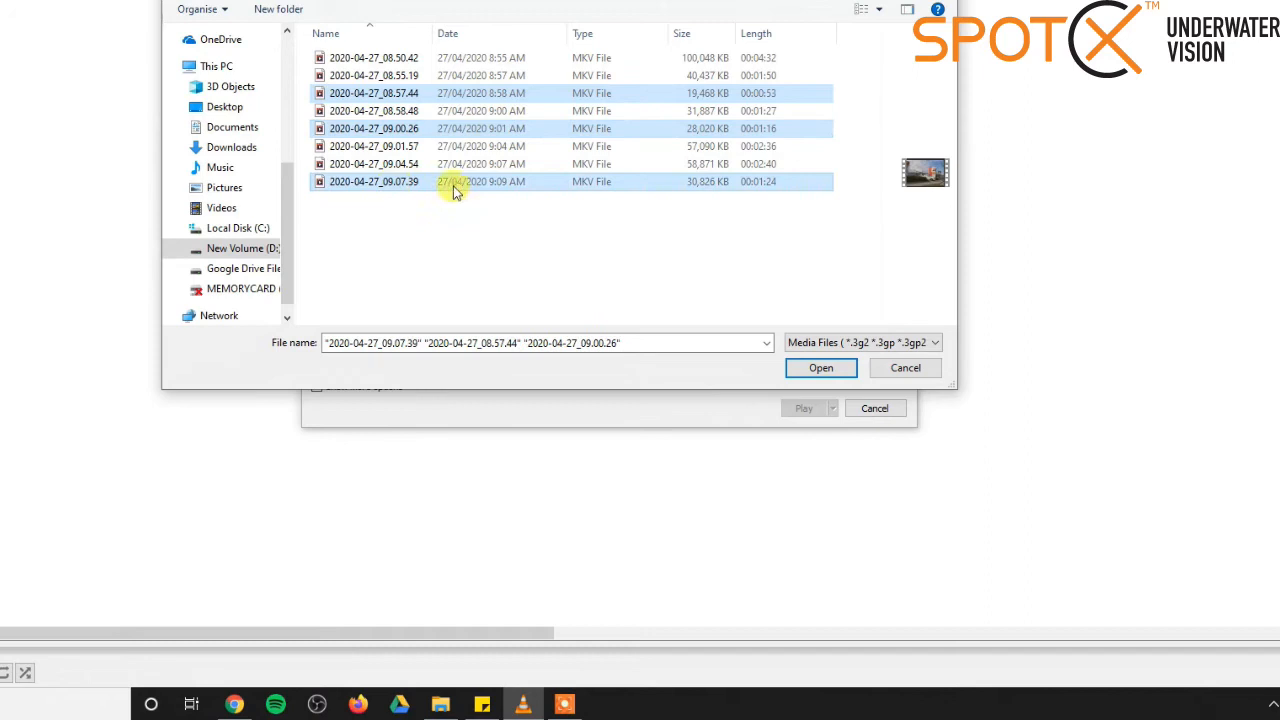
click(822, 367)
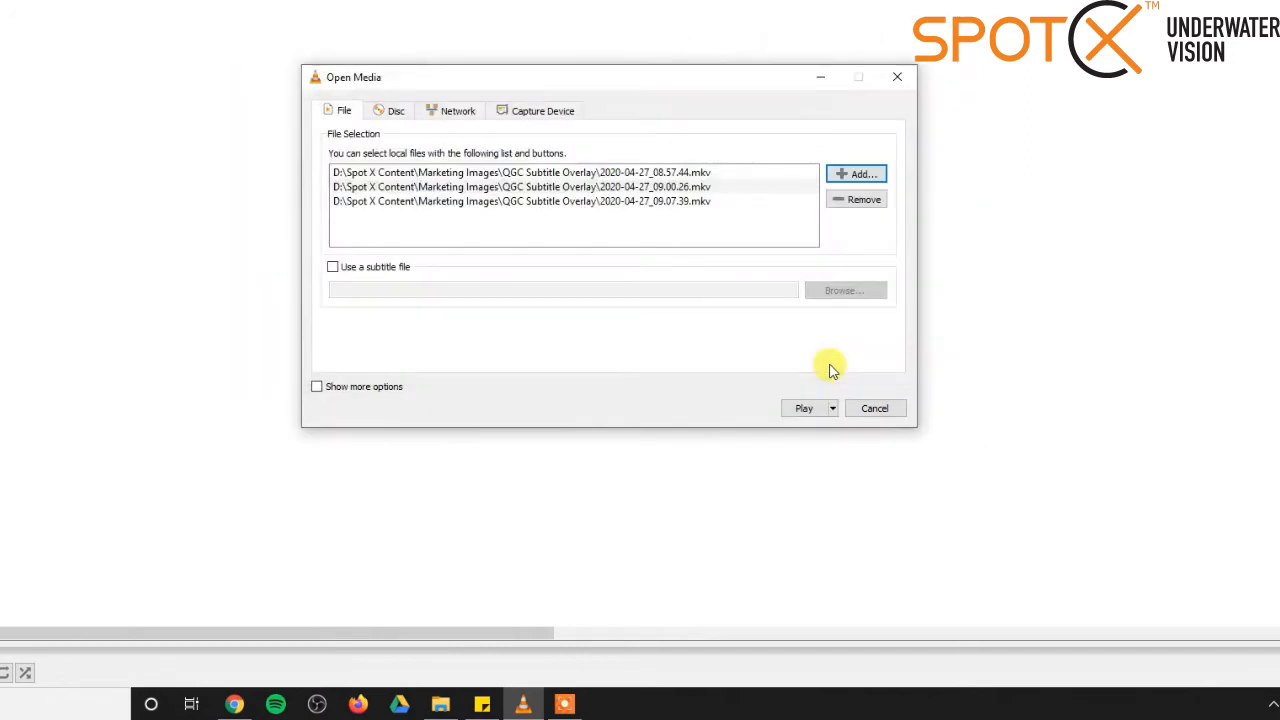
Enable the use of a subtitle file and load 2020-04-27_08.57.44.ass
click(332, 268)
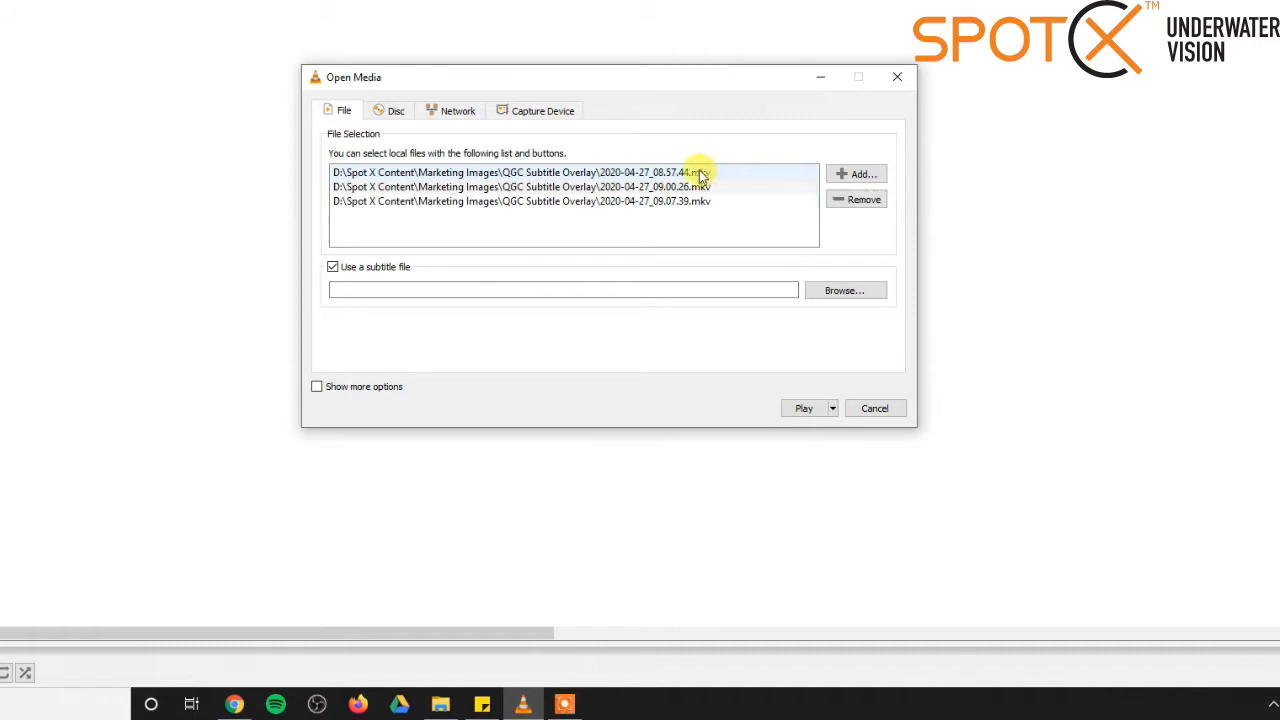
click(829, 296)
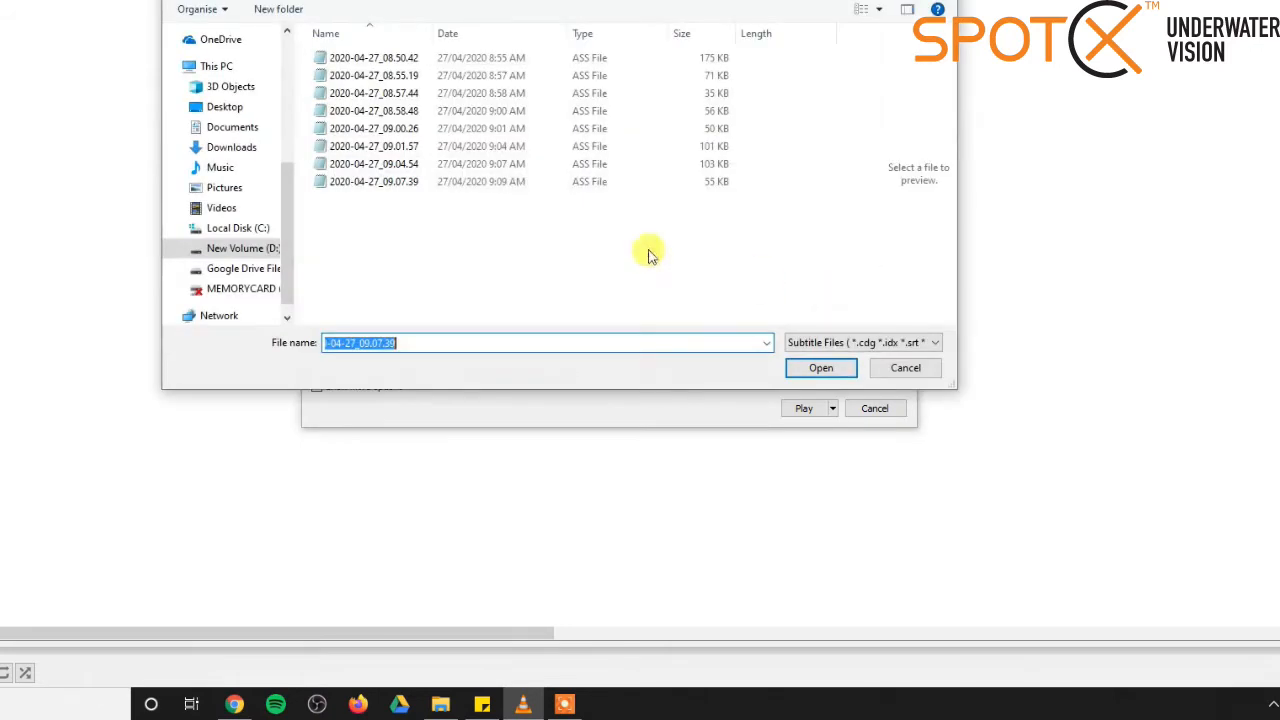
click(403, 98)
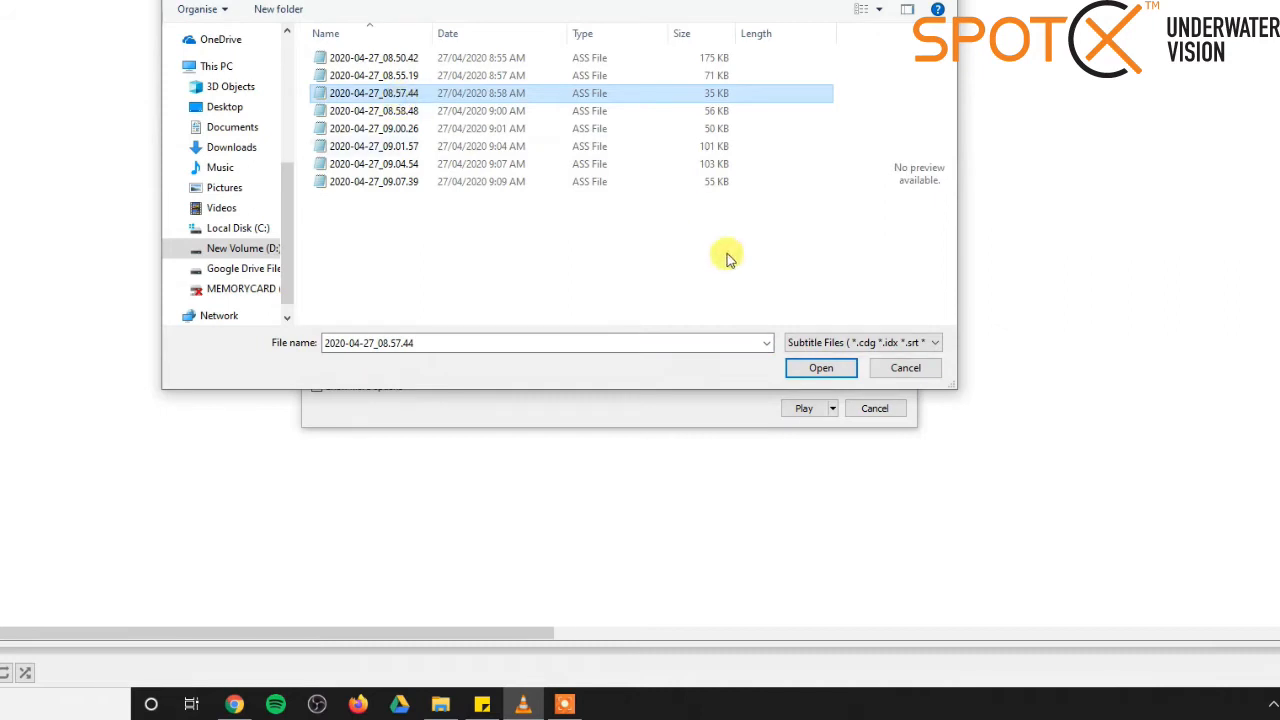
click(820, 367)
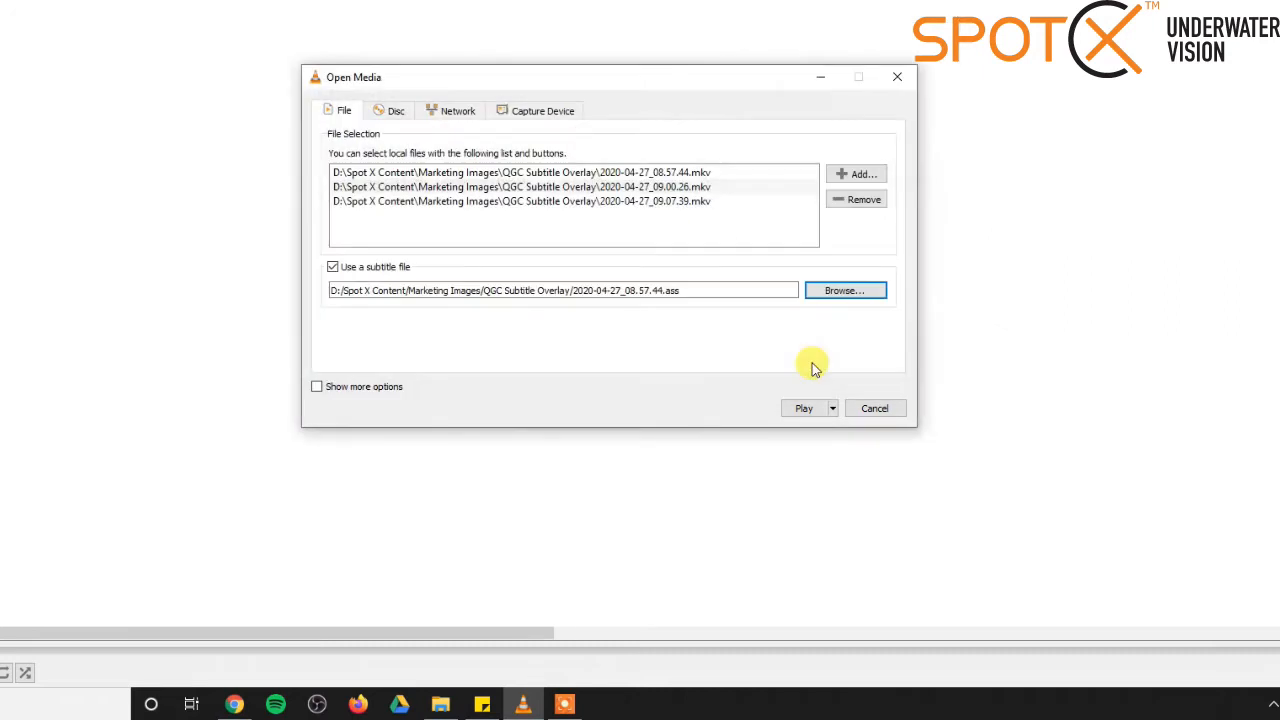
Load 2020-04-27_09.00.26.ass as the subtitle file for the second video in the list
click(700, 187)
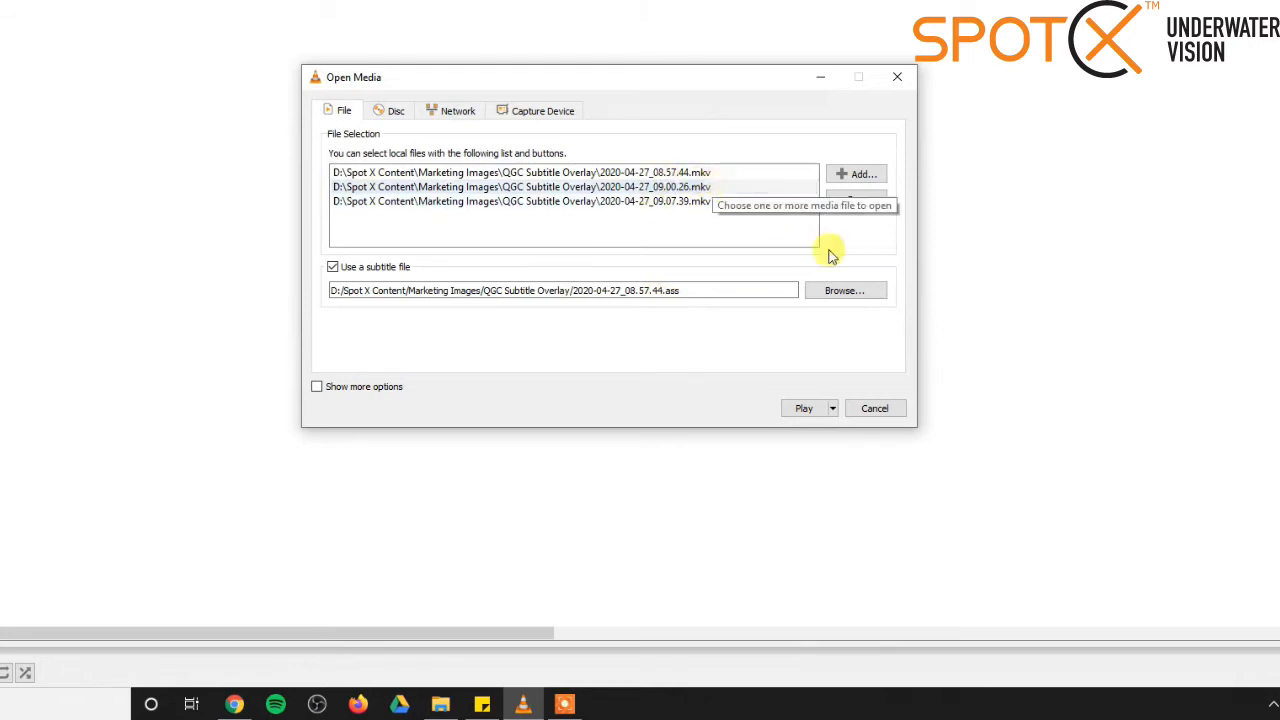
click(845, 291)
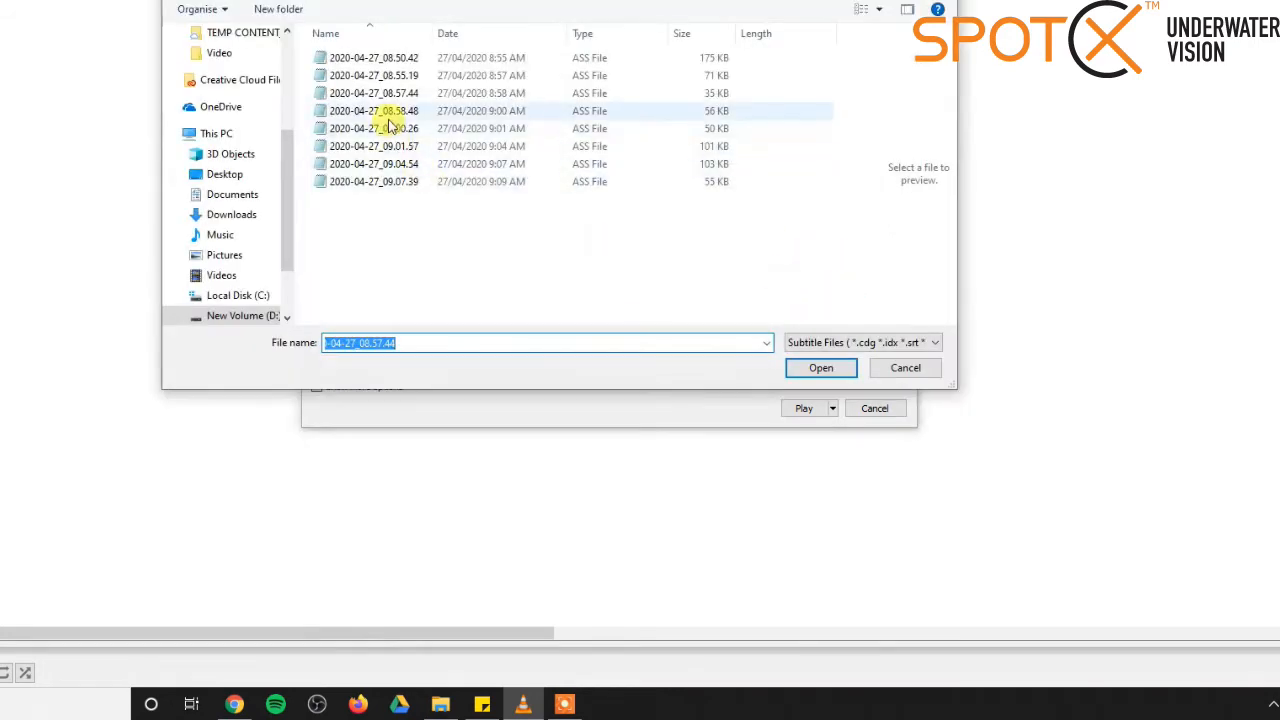
click(396, 128)
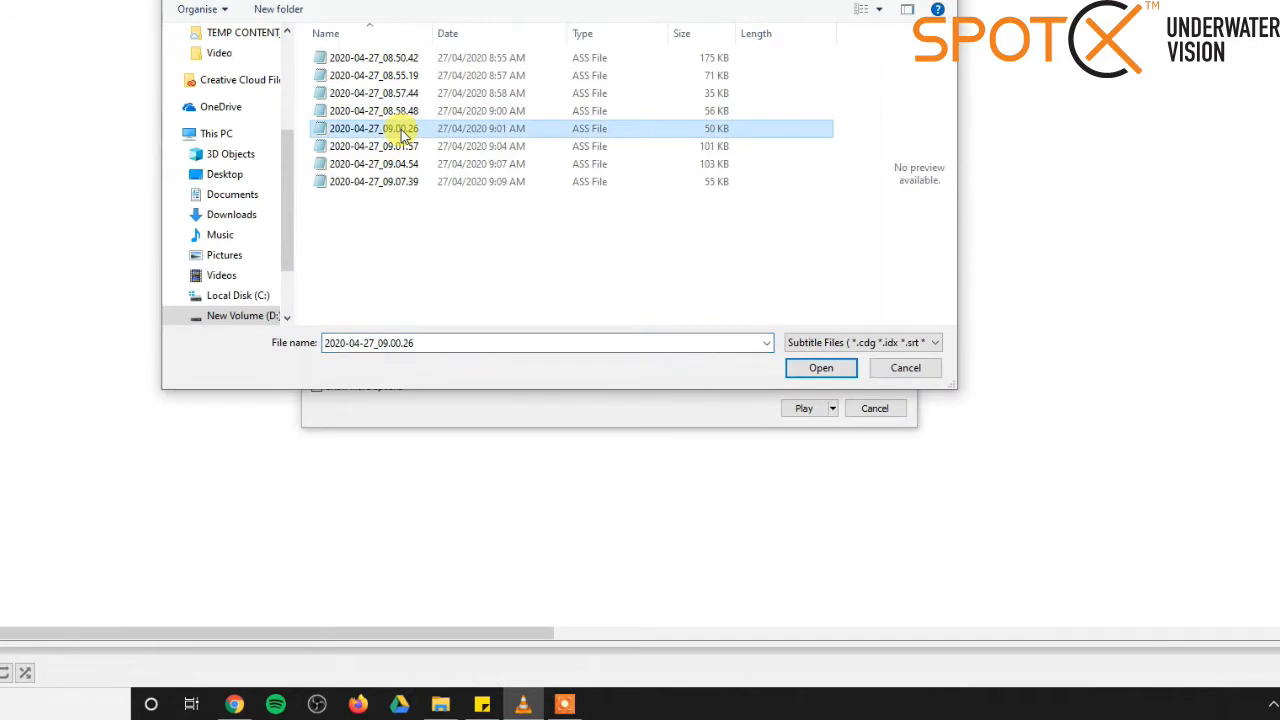
click(820, 368)
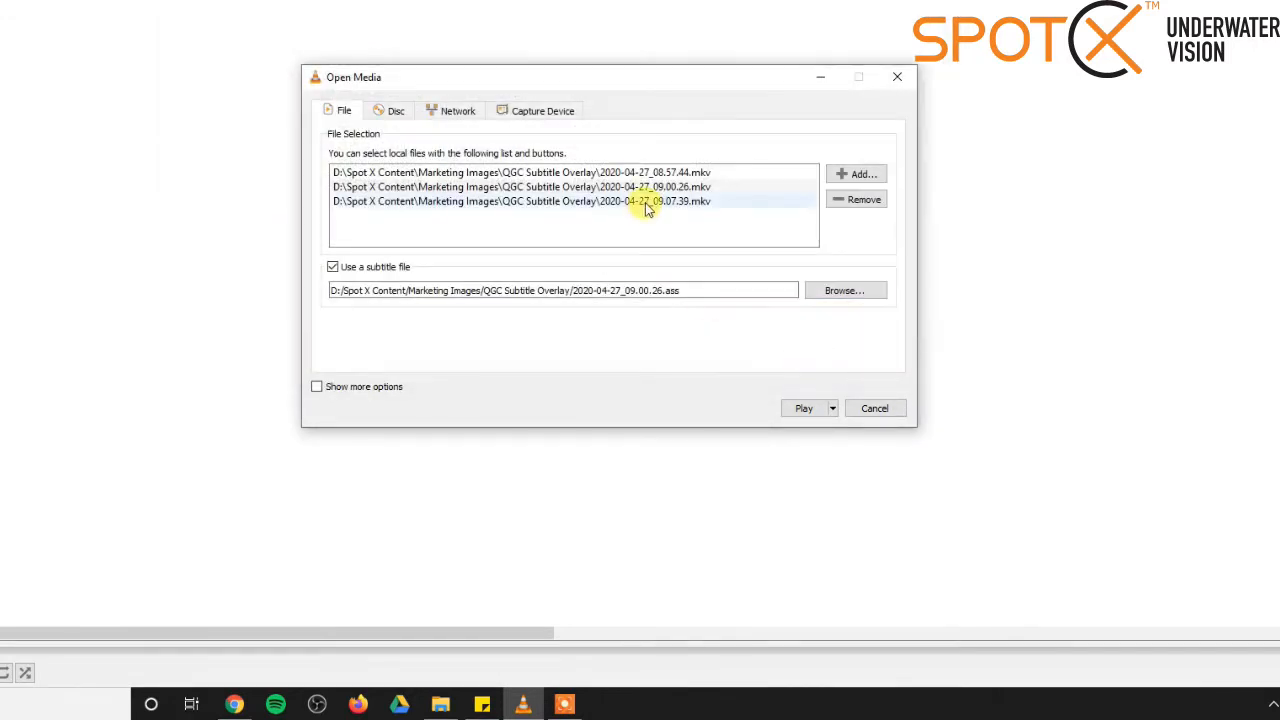
Load 2020-04-27_09.07.39.ass as the subtitle file and show the additional media options
click(840, 291)
click(375, 181)
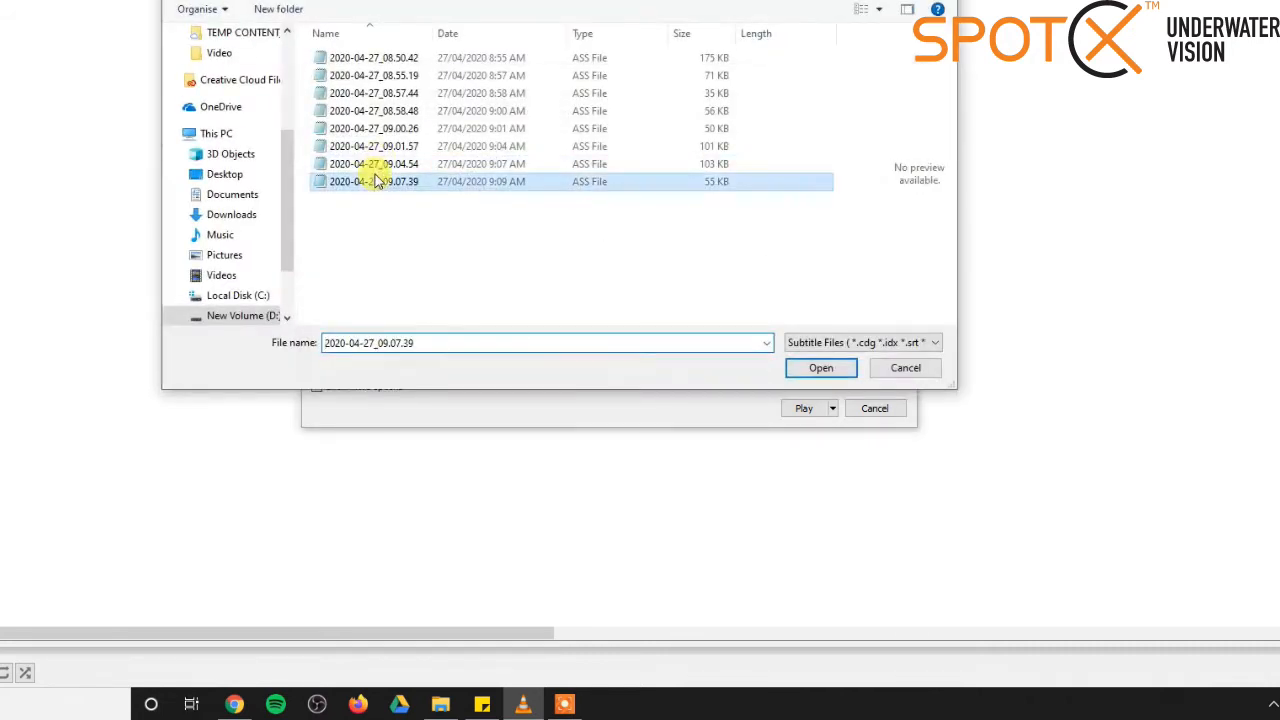
click(826, 370)
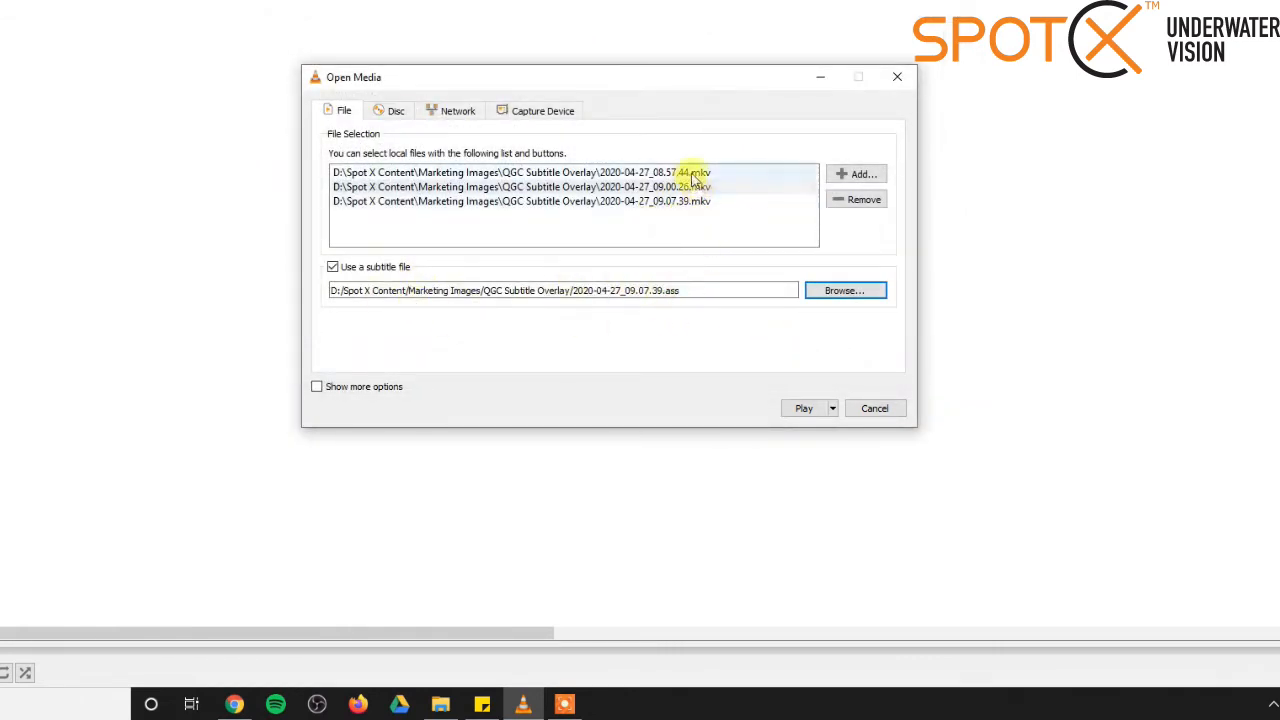
click(316, 387)
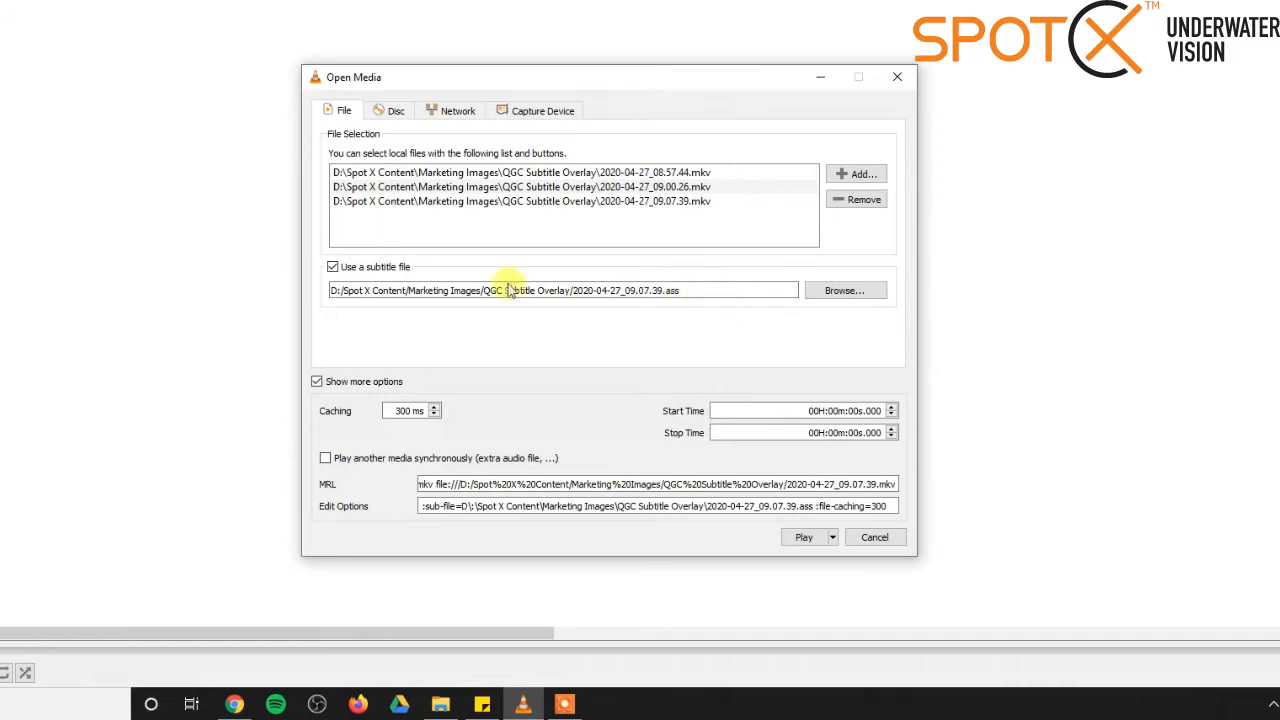
click(848, 292)
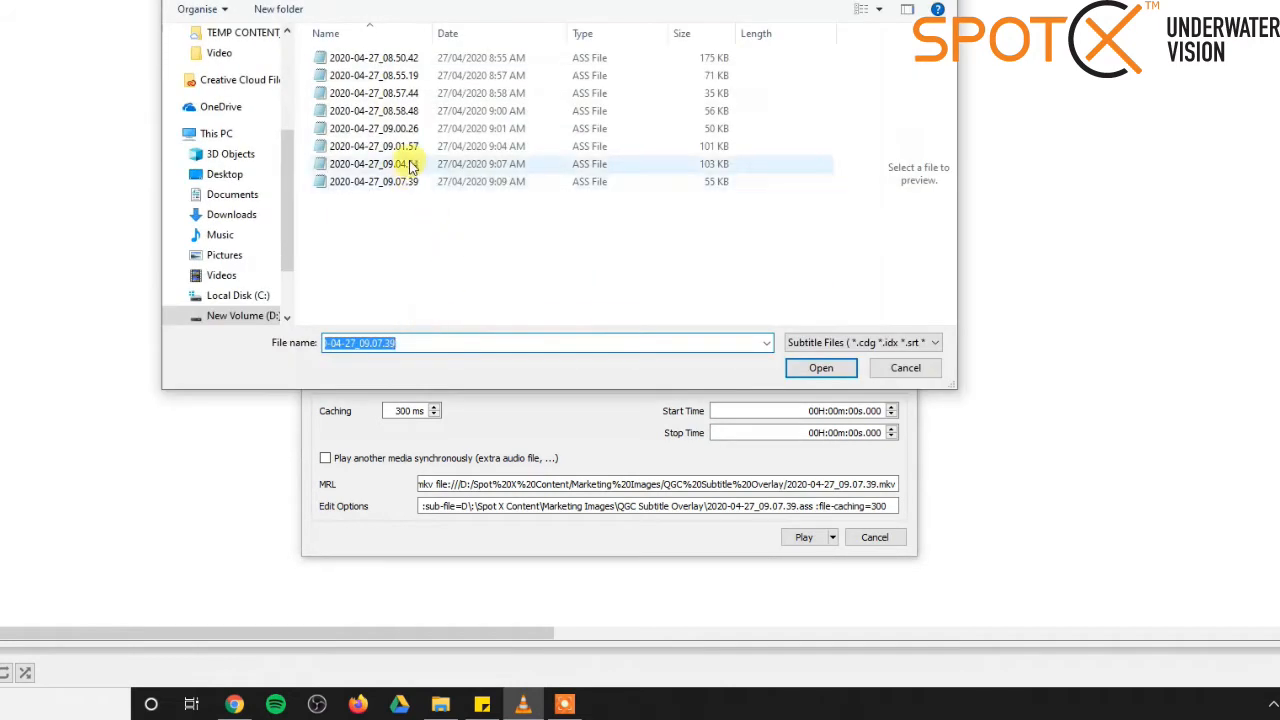
click(410, 147)
ctrl+click(414, 164)
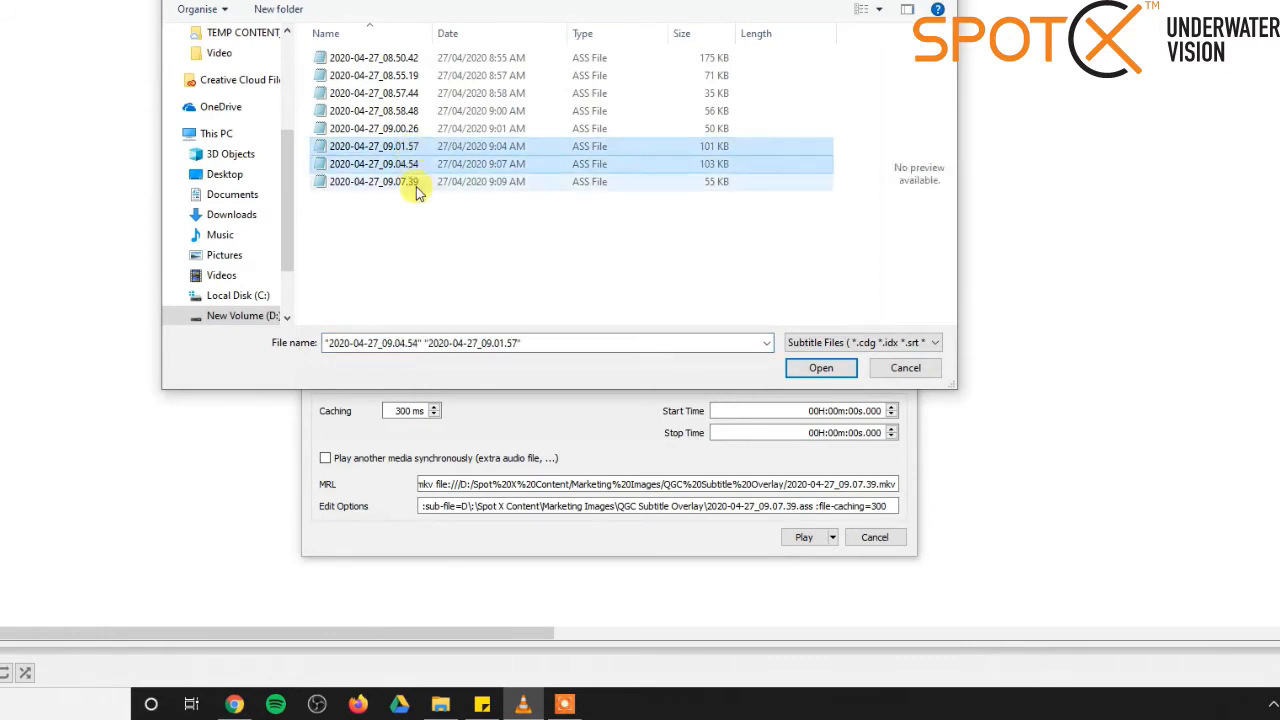
ctrl+click(417, 184)
click(924, 373)
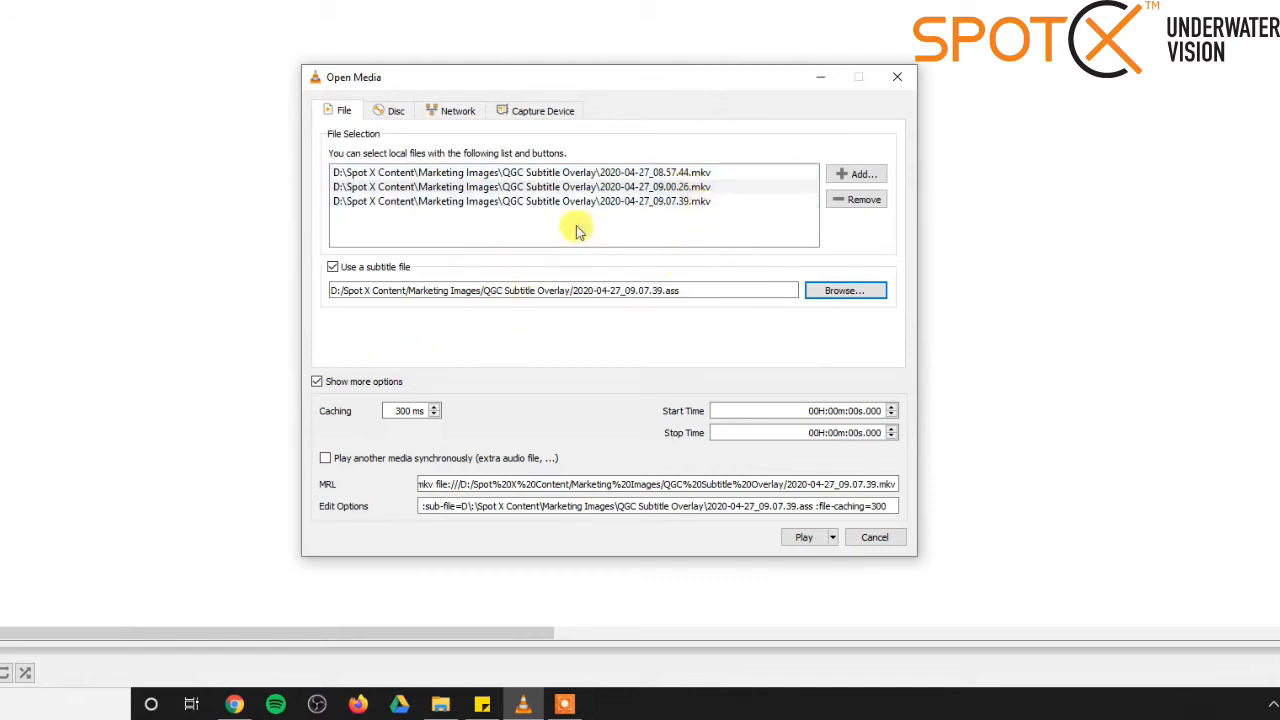
Choose to convert the three listed videos with their subtitle file instead of playing them
click(832, 538)
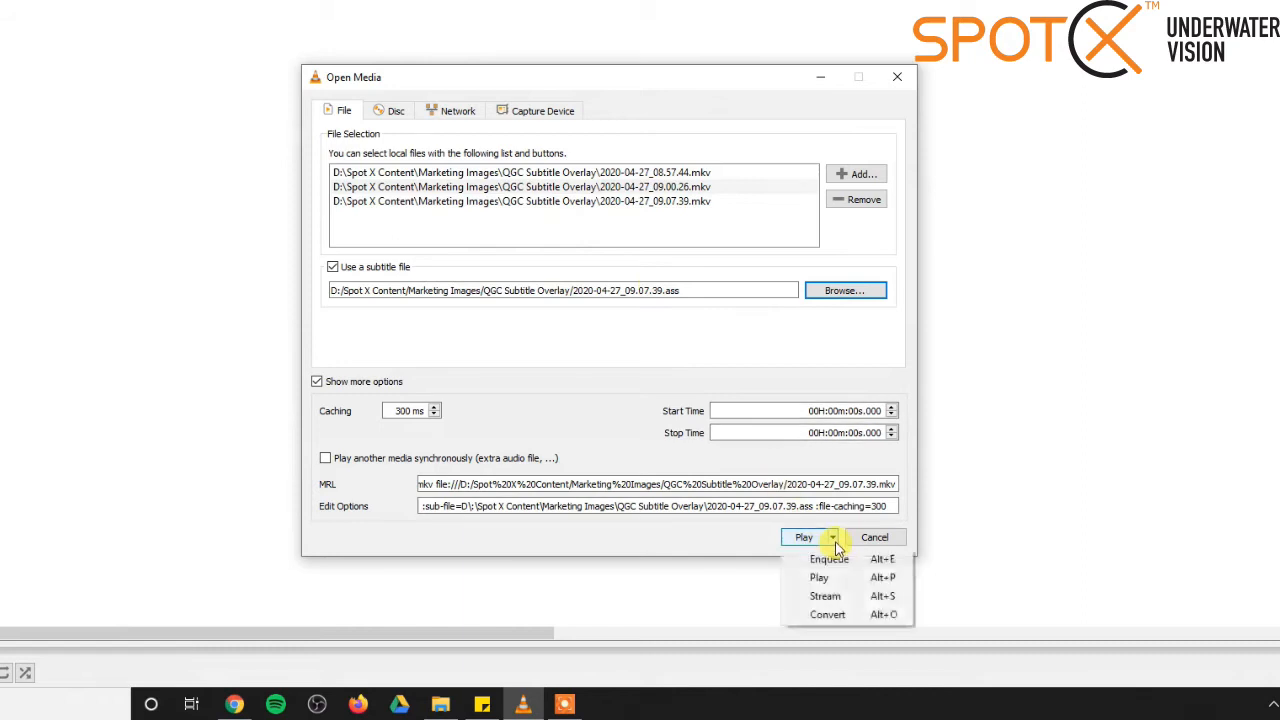
click(829, 614)
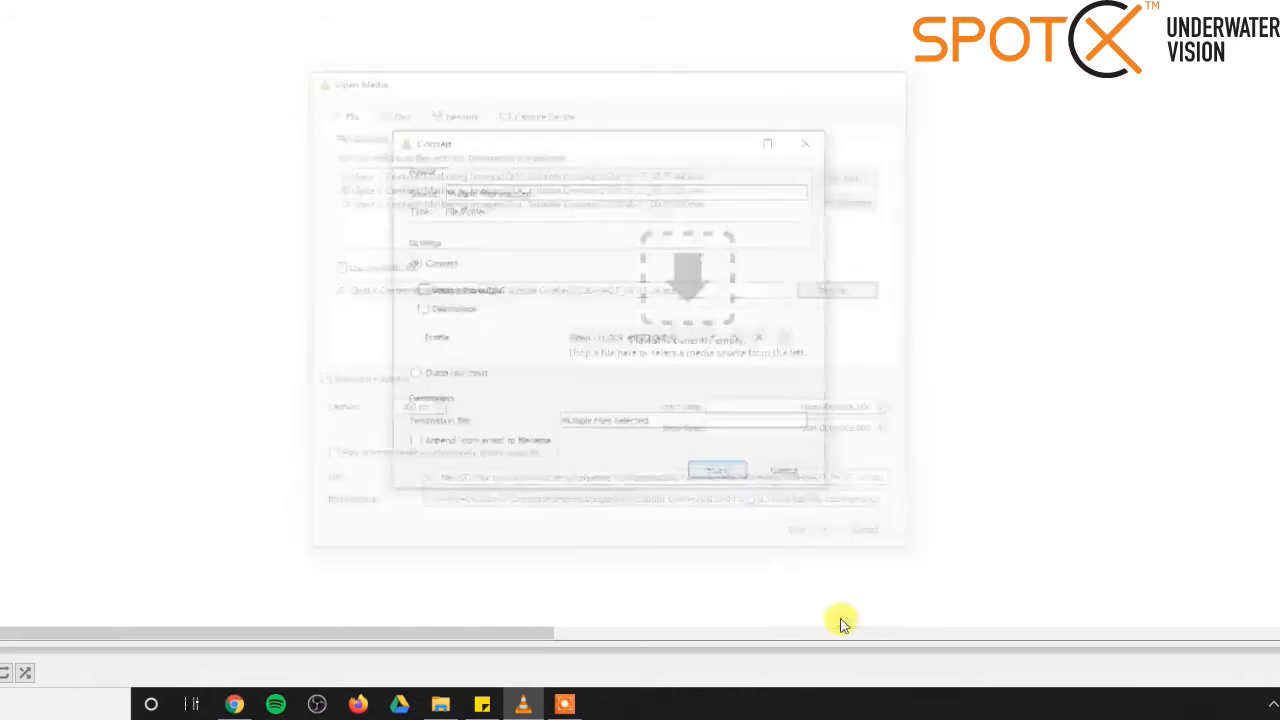
drag(632, 157, 614, 100)
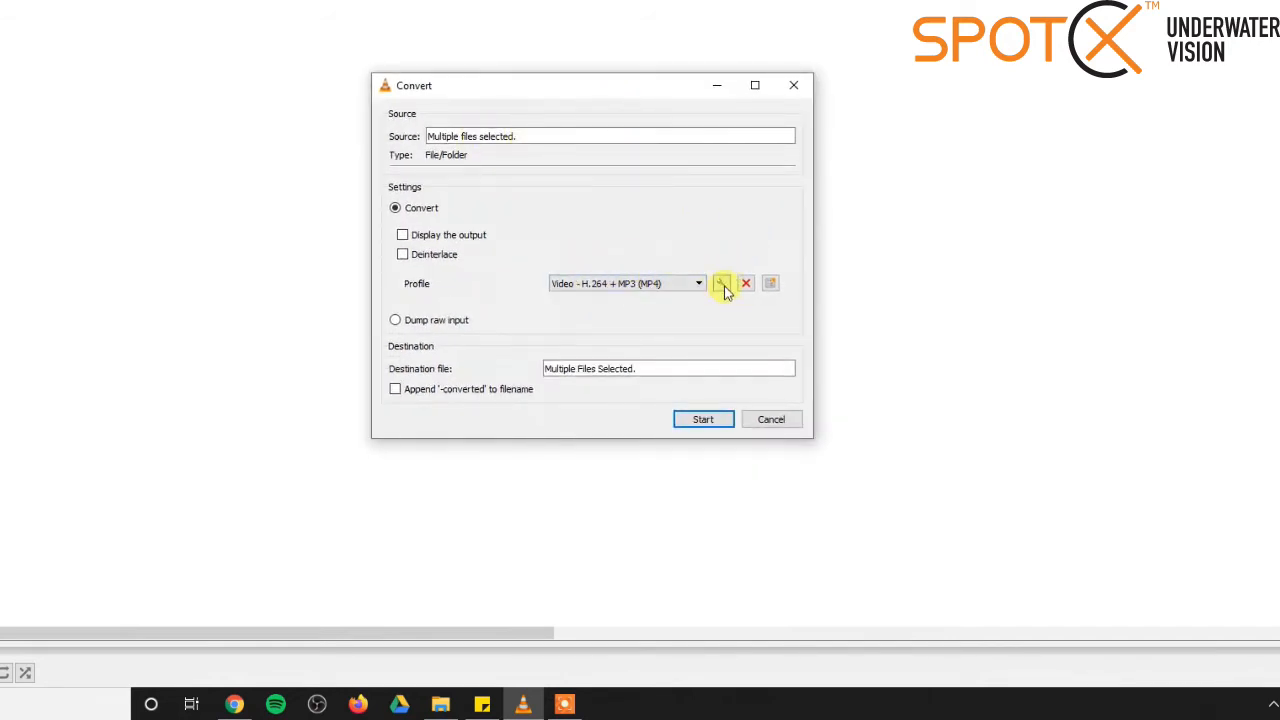
Save the Video - H.264 + MP3 (MP4) profile with subtitles overlaid on the video and MP4/MOV encapsulation
click(722, 284)
click(595, 121)
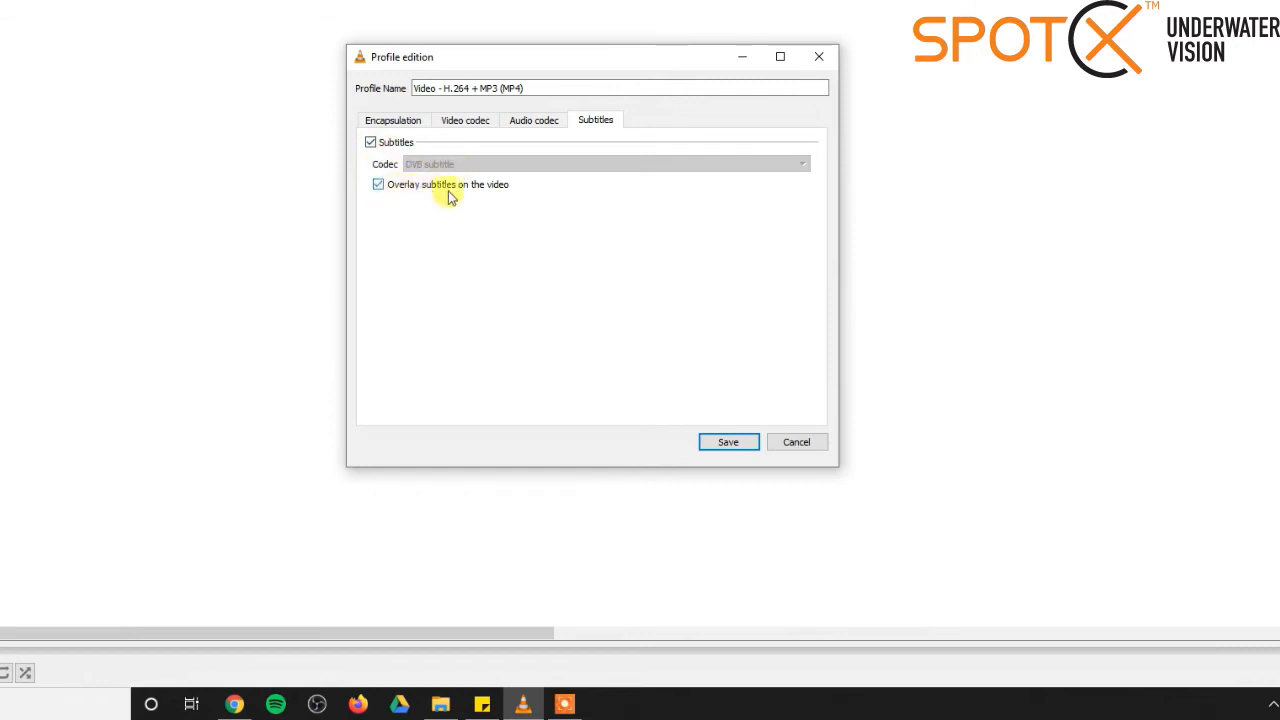
click(420, 122)
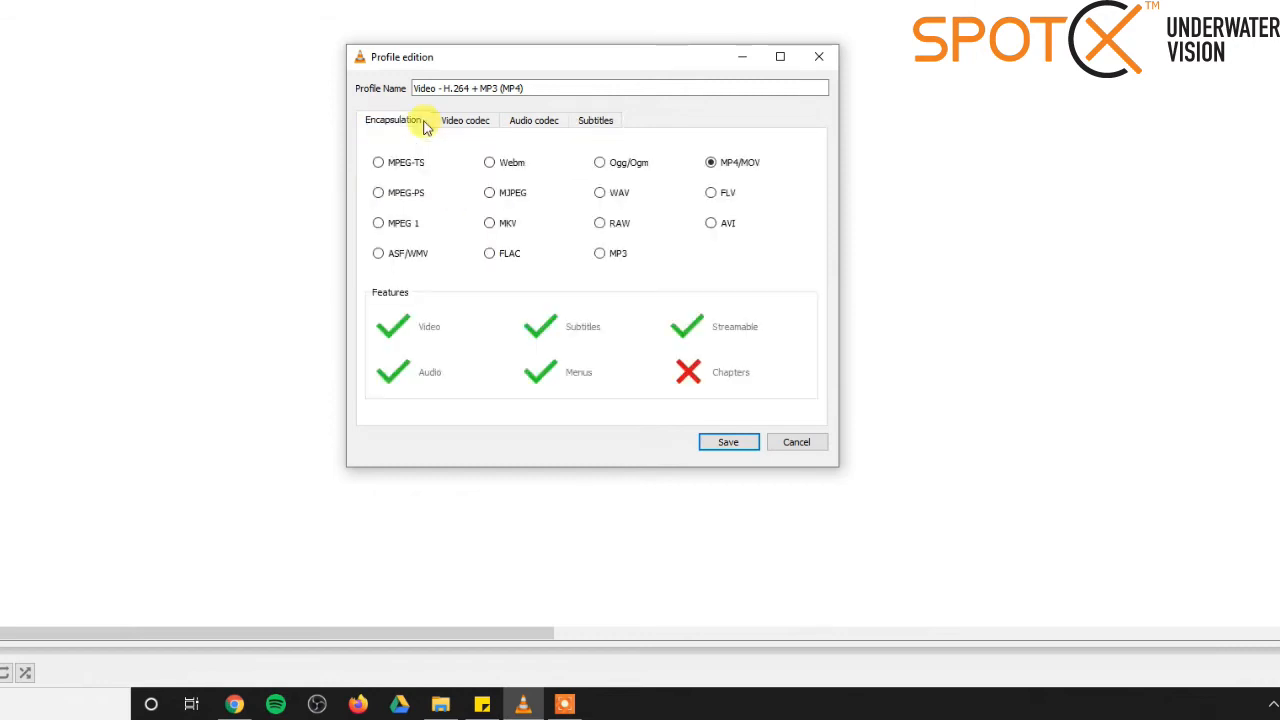
click(724, 169)
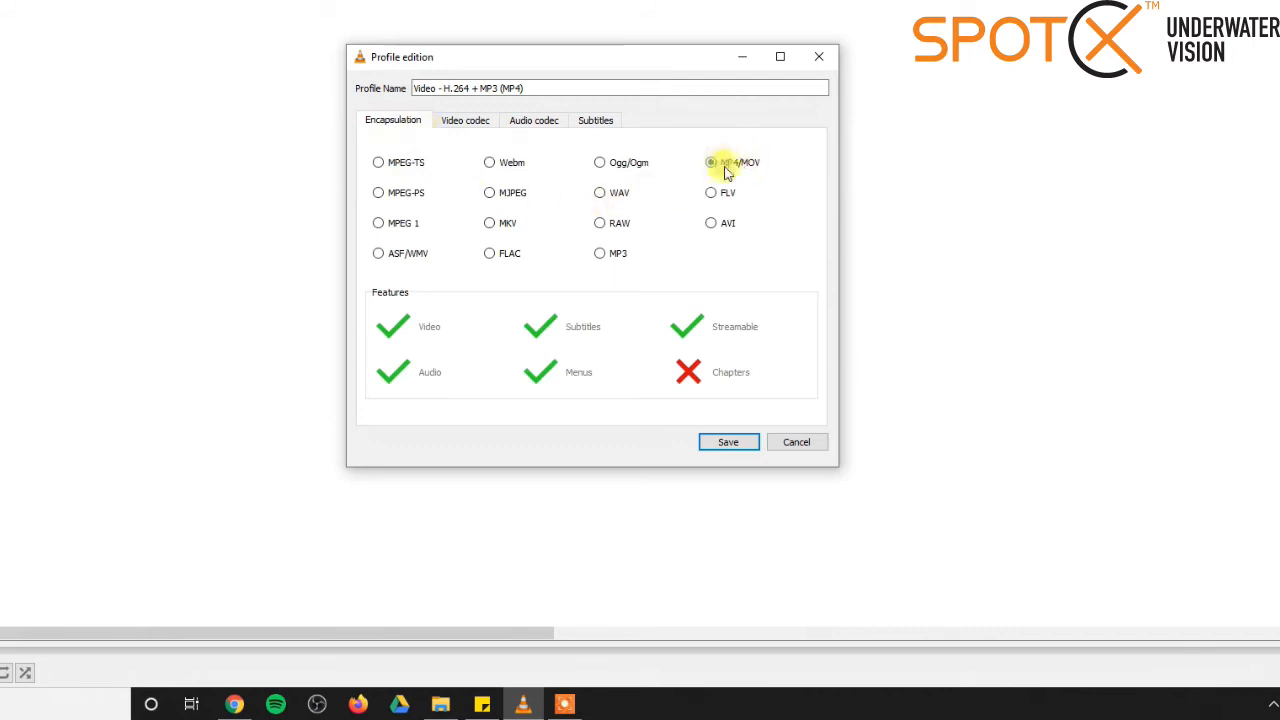
click(727, 442)
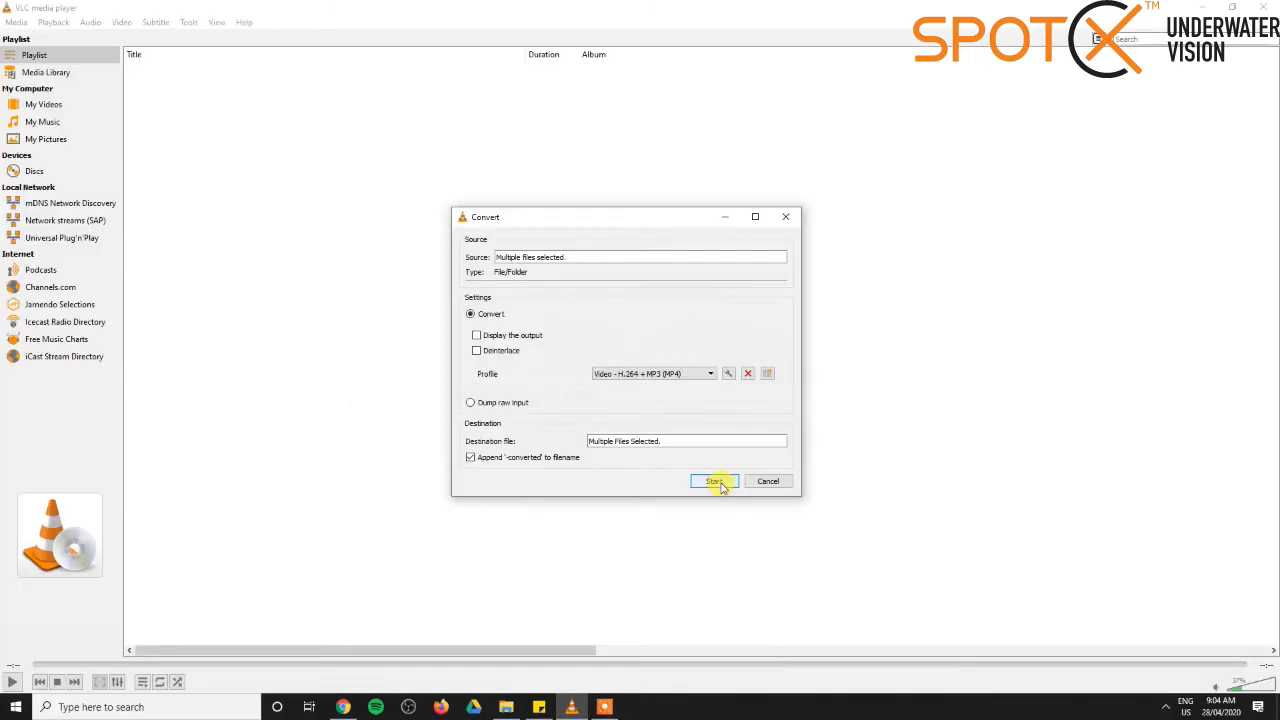
Convert the videos with '-converted' appended to the filenames, and close VLC media player once the conversion is done
click(714, 481)
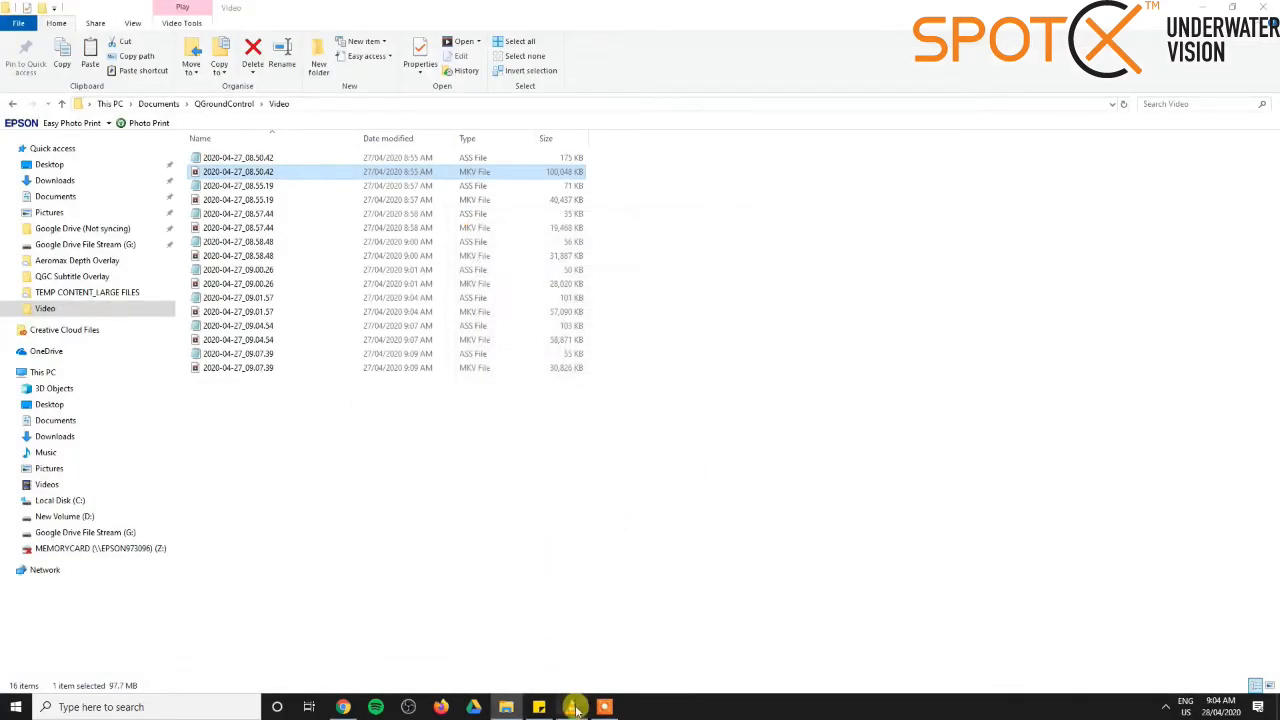
click(573, 707)
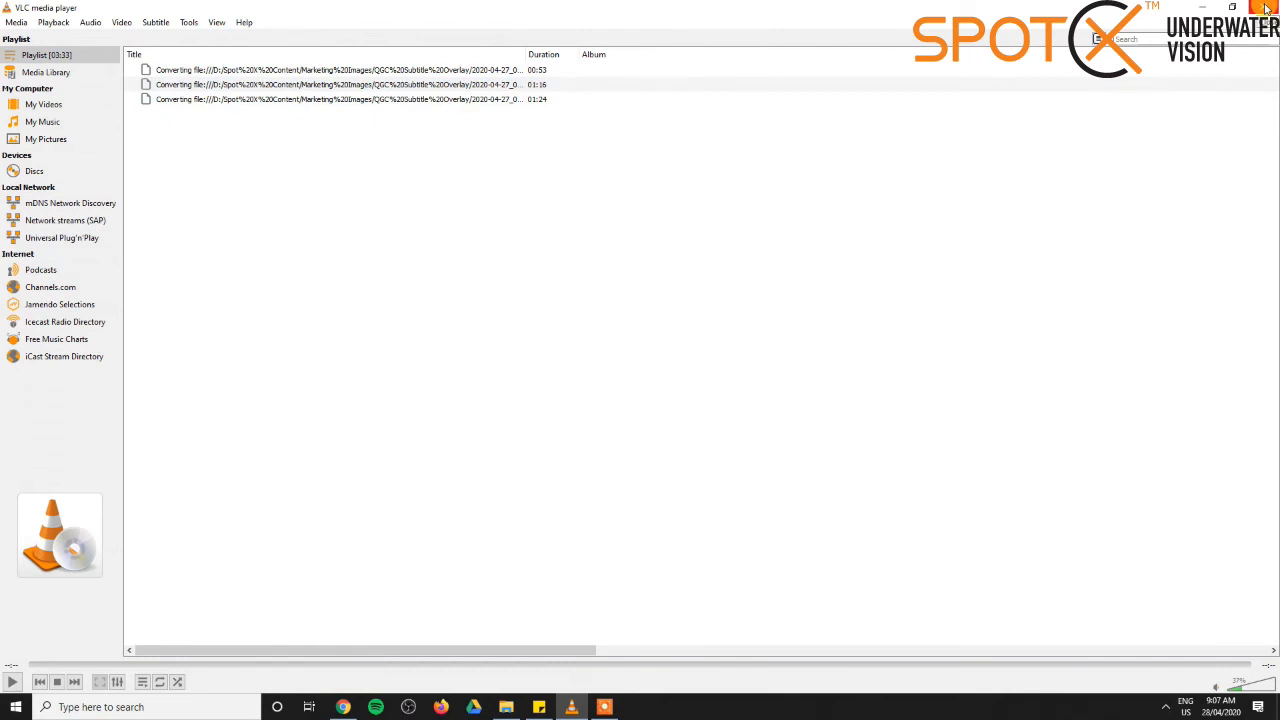
click(1266, 8)
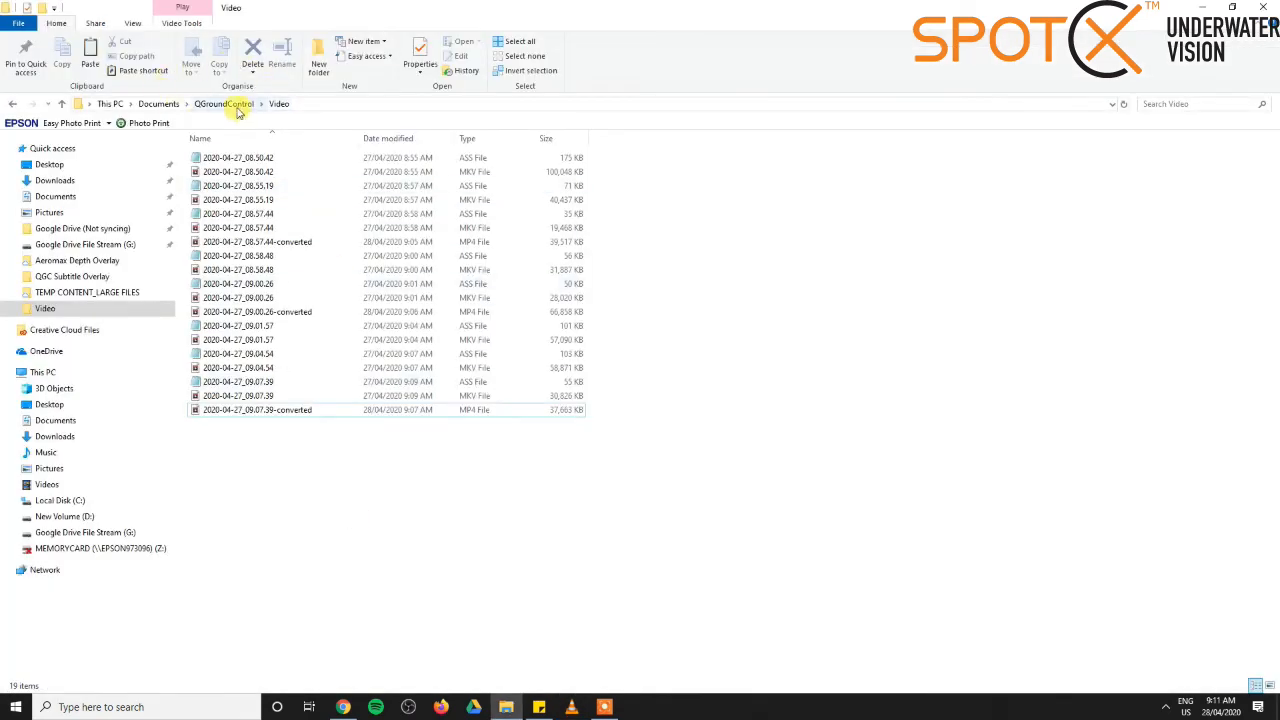
Locate the converted MP4 files in the Video folder and play through 2020-04-27_08.57.44-converted to check its telemetry overlay
click(298, 242)
click(300, 313)
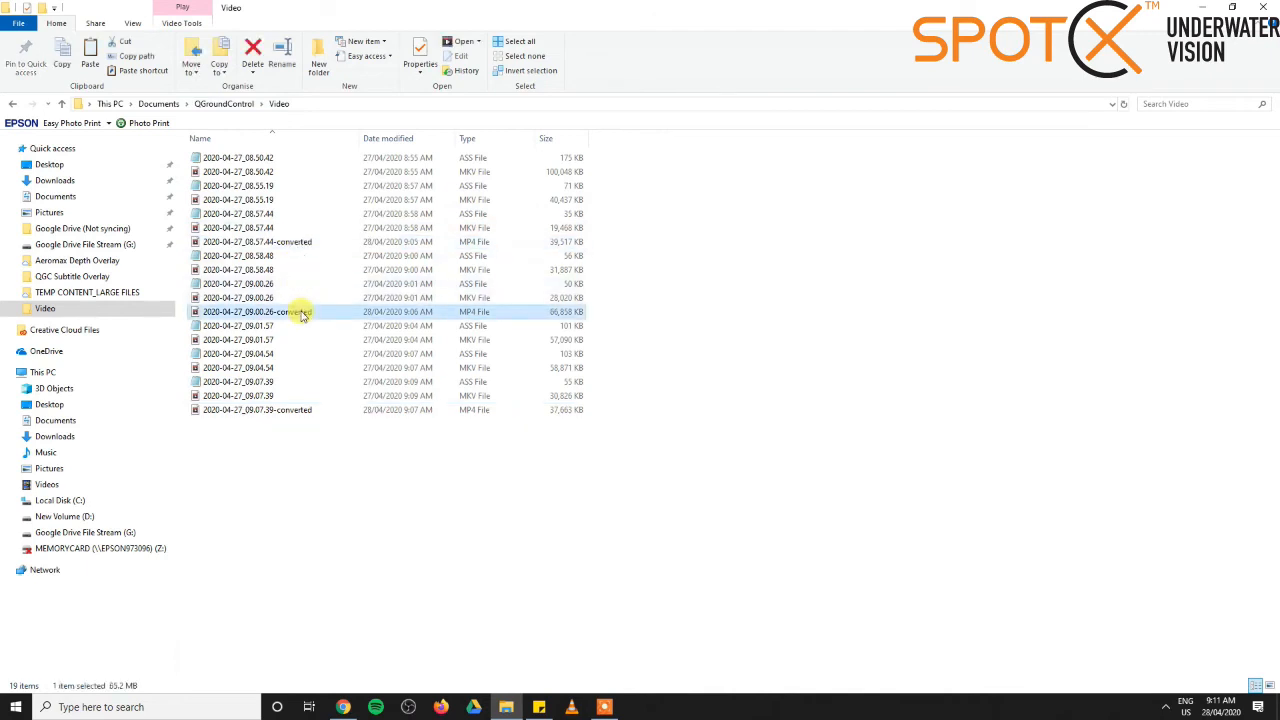
click(291, 412)
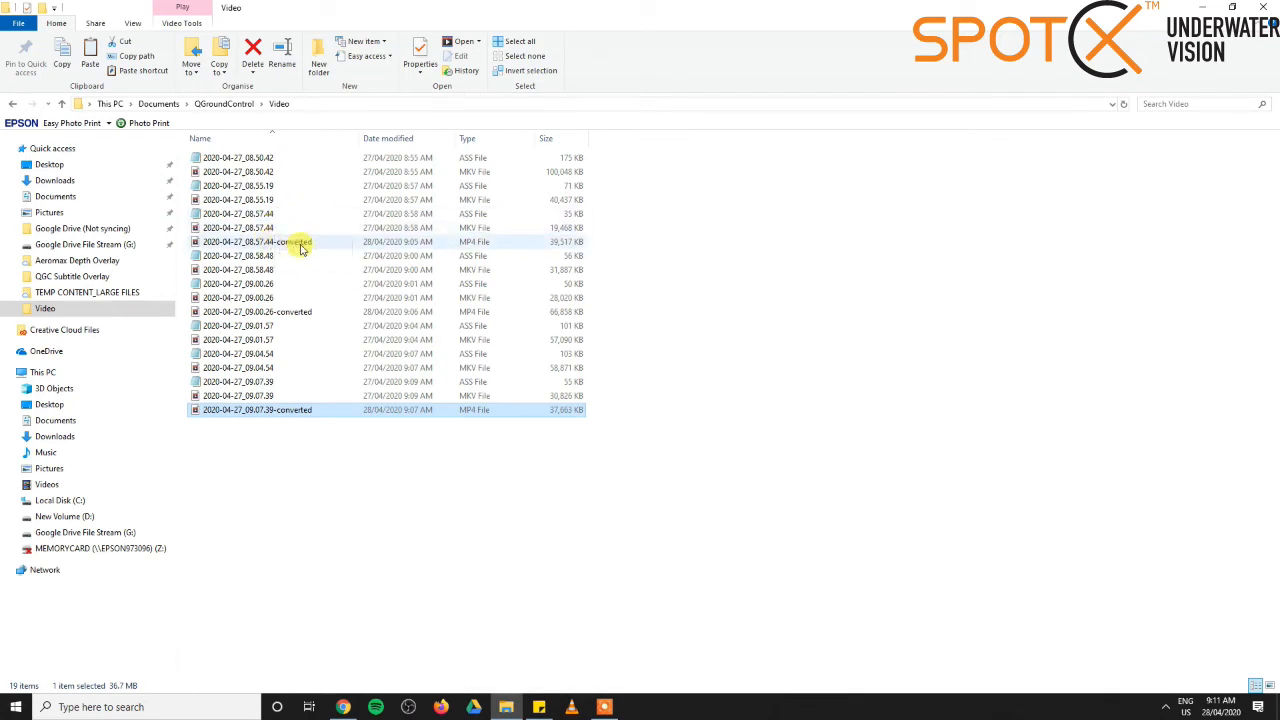
double_click(287, 242)
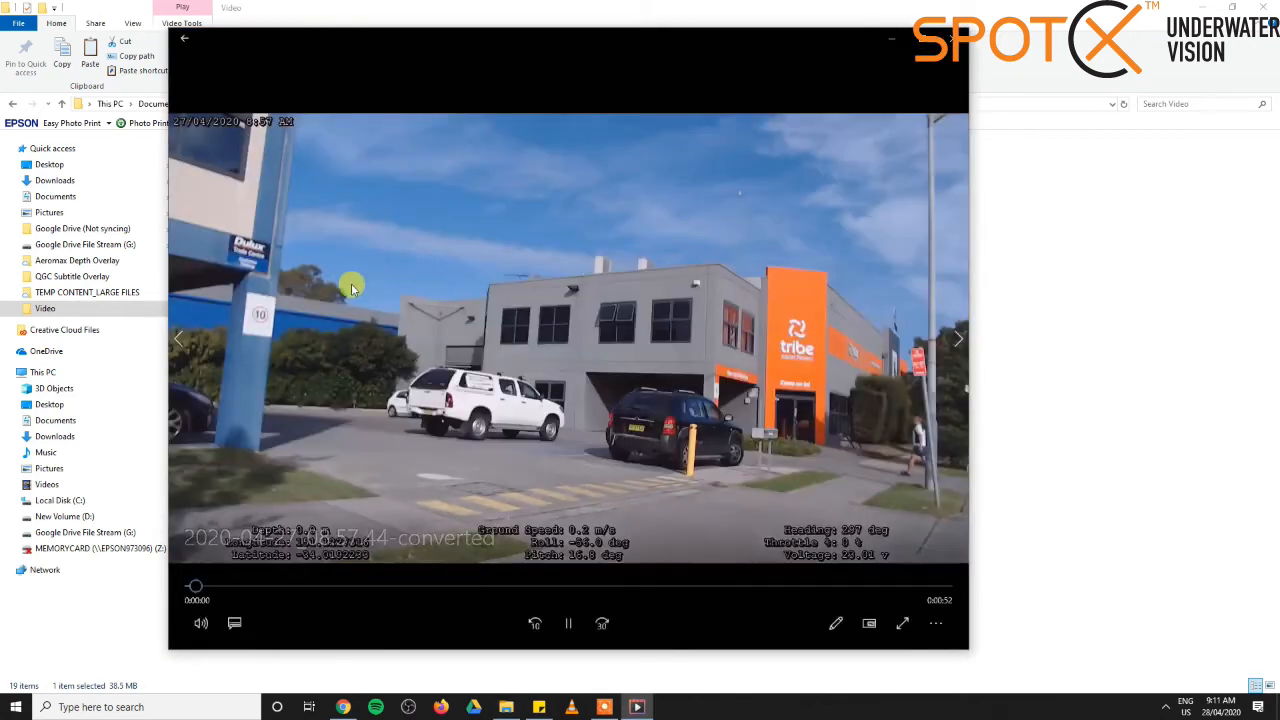
drag(221, 585, 311, 590)
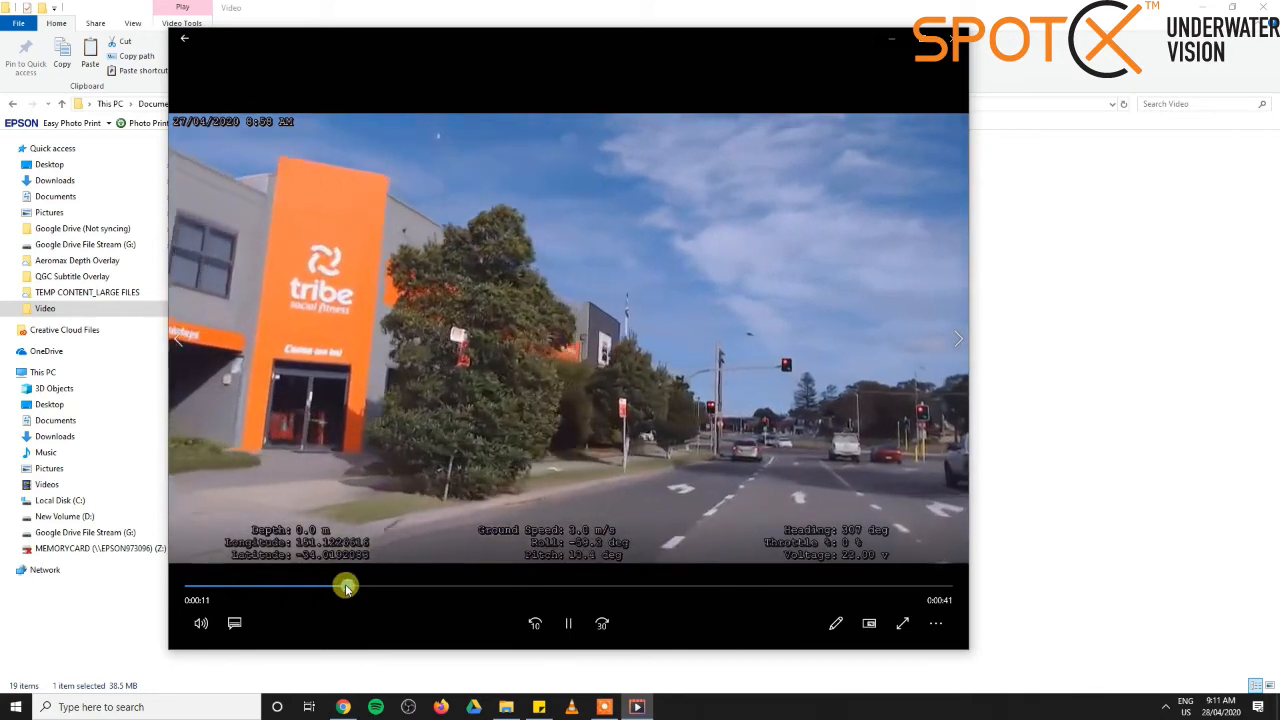
mouse_move(343, 588)
mouse_down()
mouse_move(275, 587)
mouse_move(323, 587)
mouse_up()
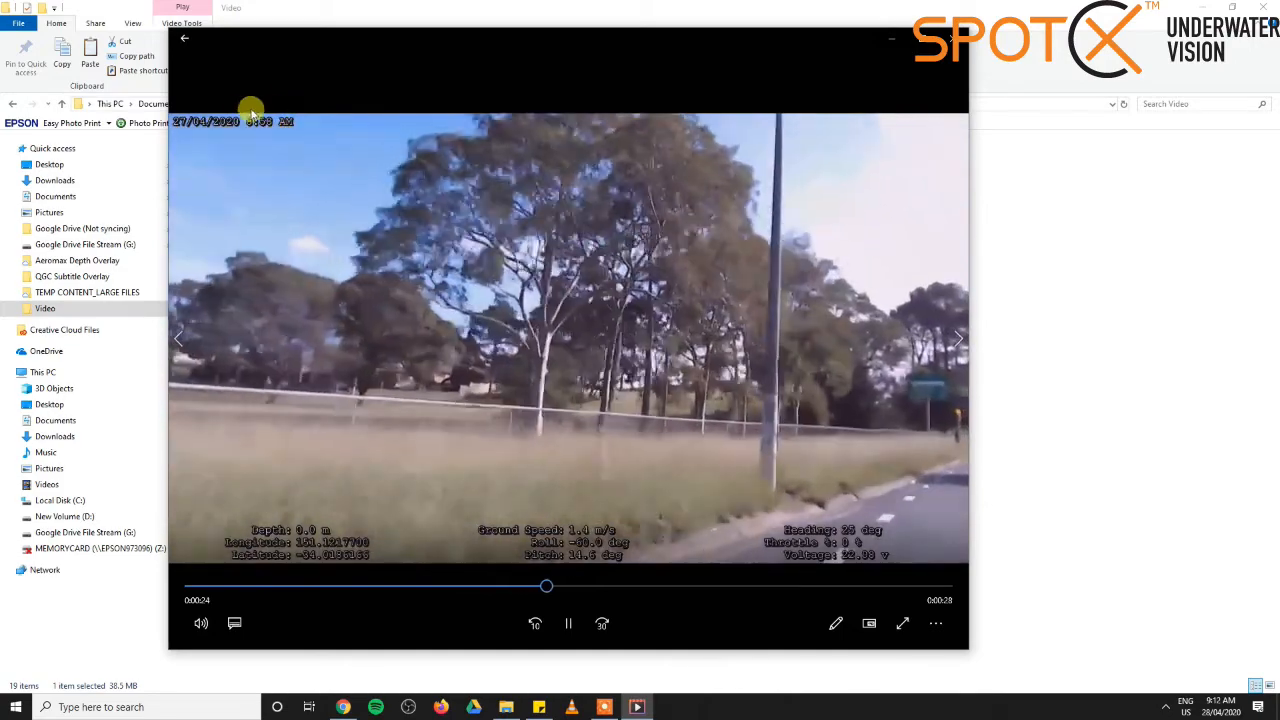
click(950, 40)
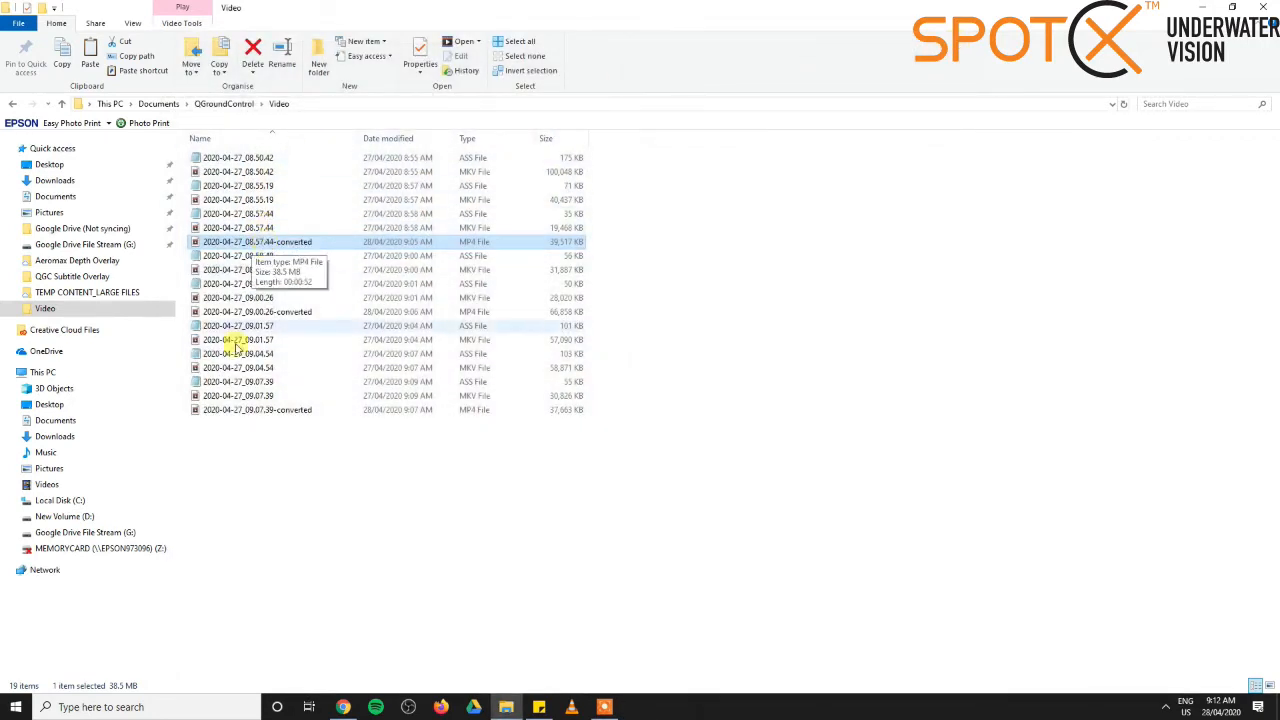
Play 2020-04-27_09.07.39-converted, skip ahead to check its telemetry overlay, and close the player
double_click(277, 412)
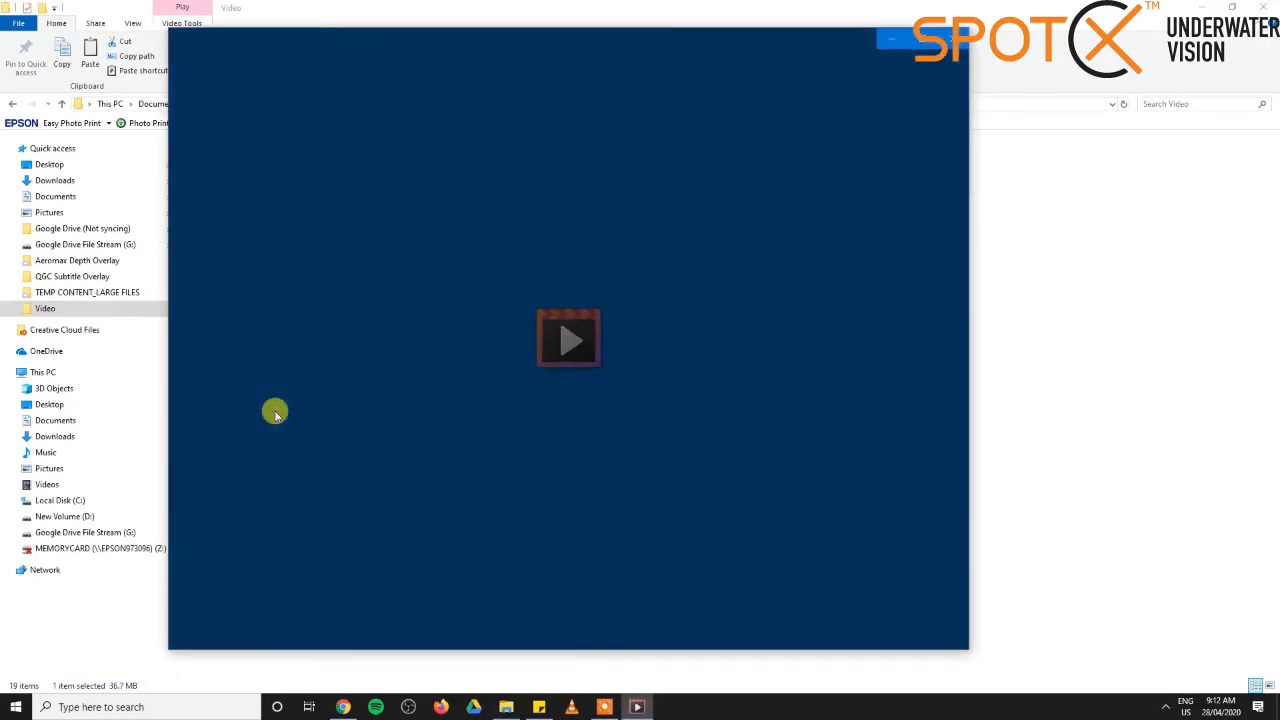
drag(232, 589, 403, 589)
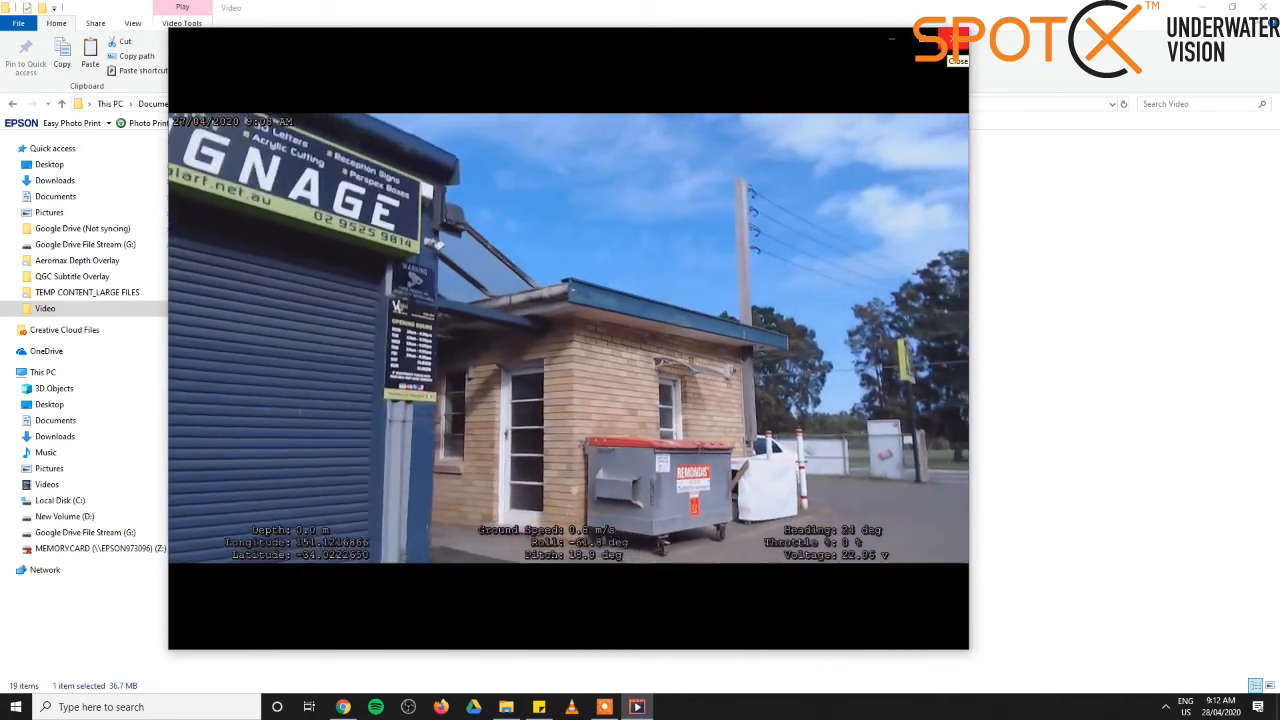
click(948, 47)
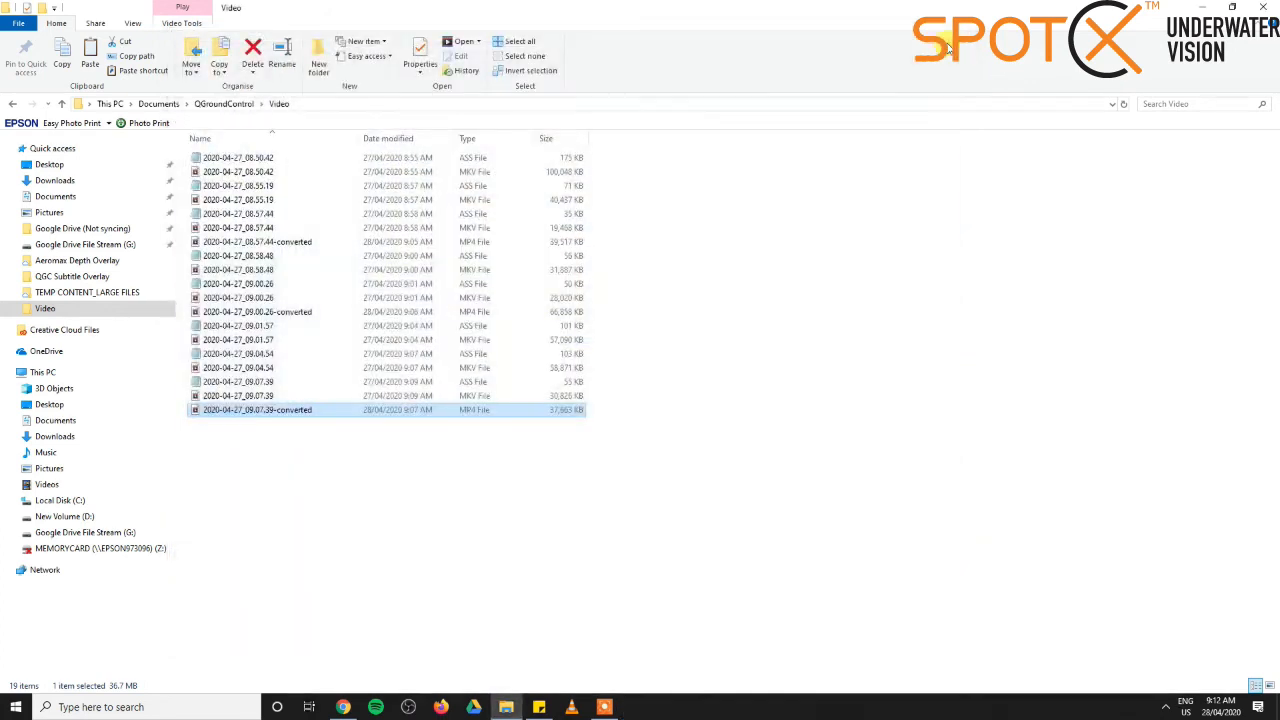